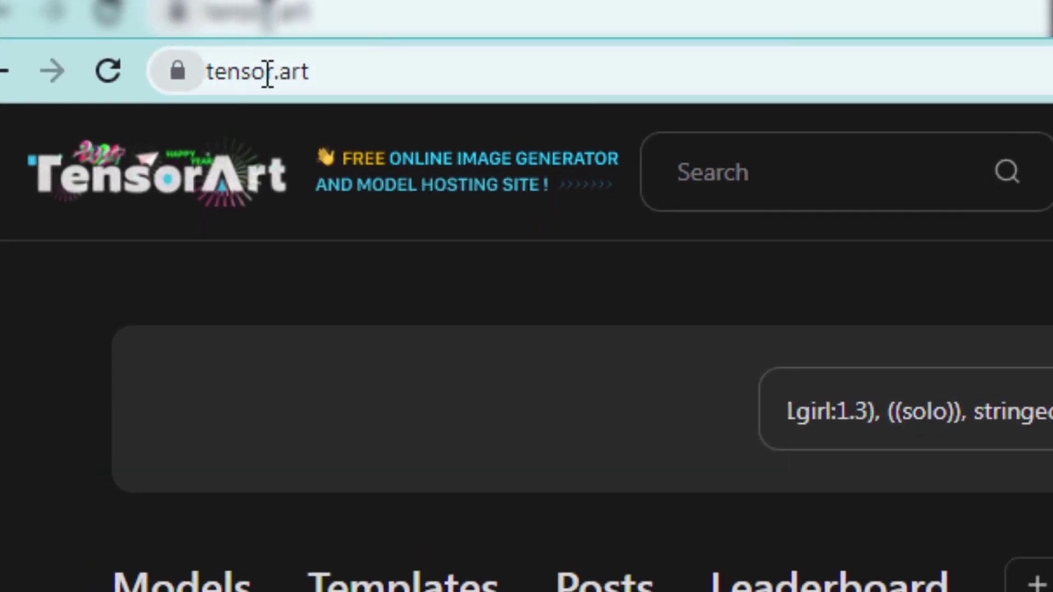
# Open the image creation workspace on tensor.art and sign in with an existing Google account.
pyautogui.click(173, 62)
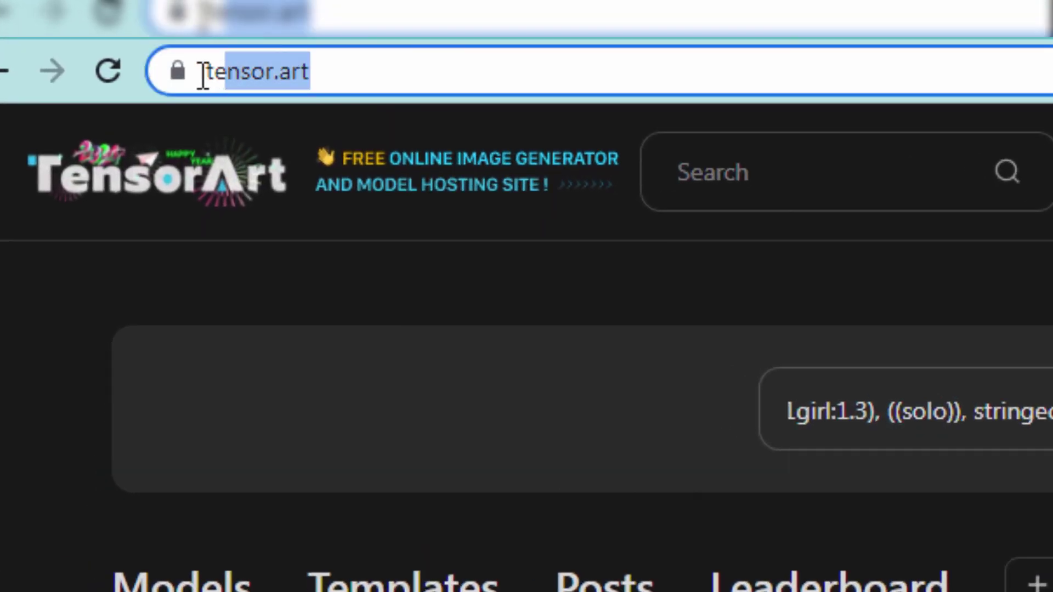
pyautogui.click(19, 324)
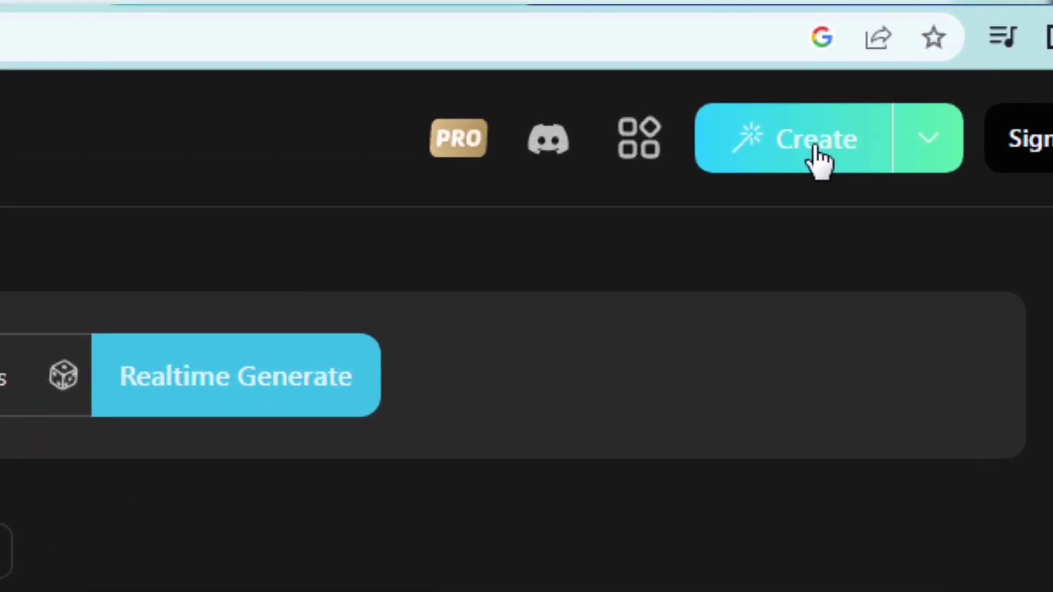
pyautogui.click(807, 154)
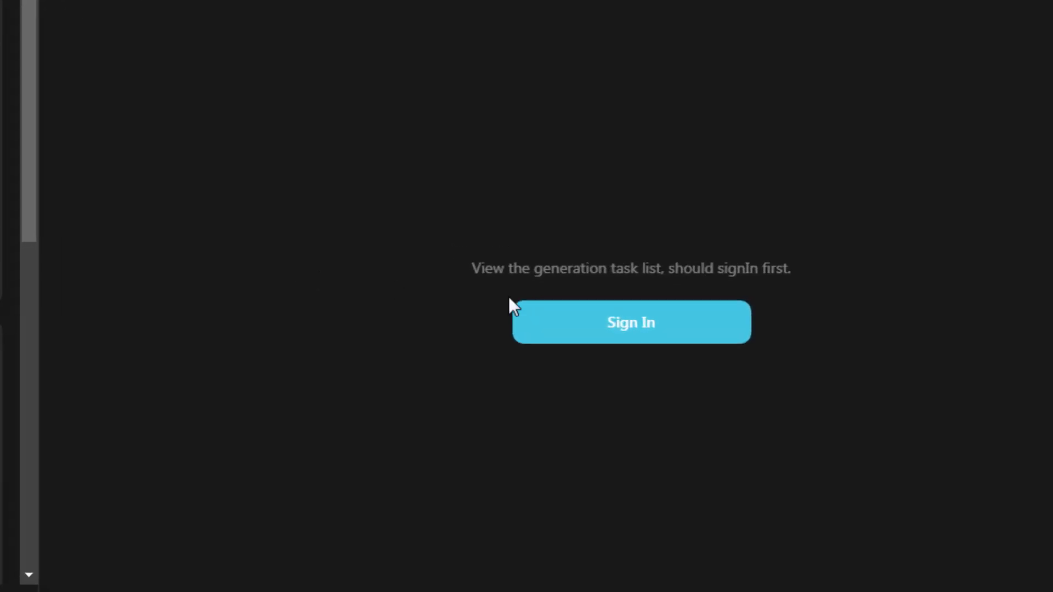
pyautogui.click(608, 331)
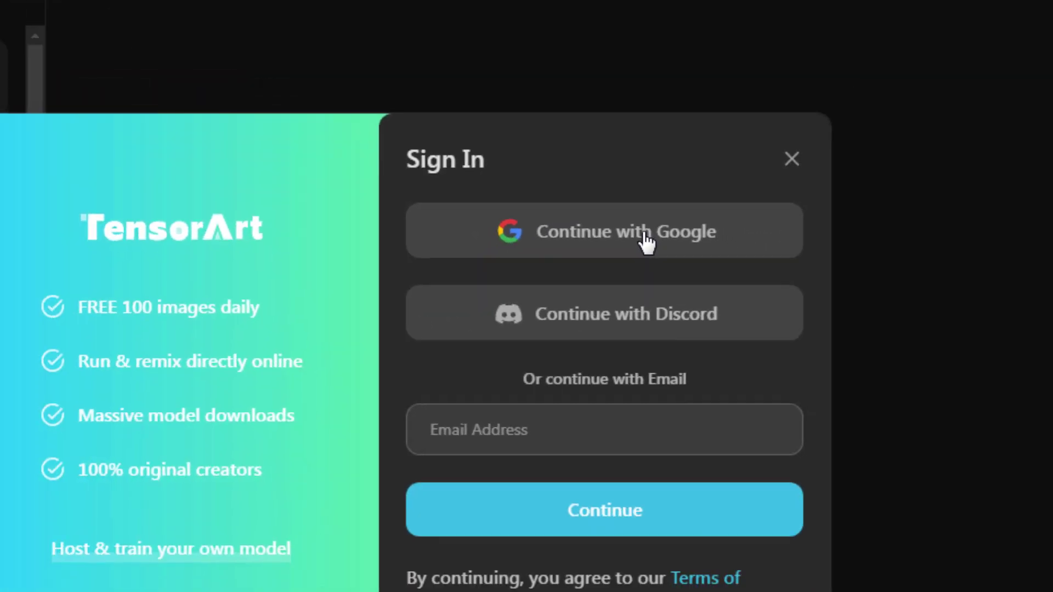
pyautogui.click(612, 255)
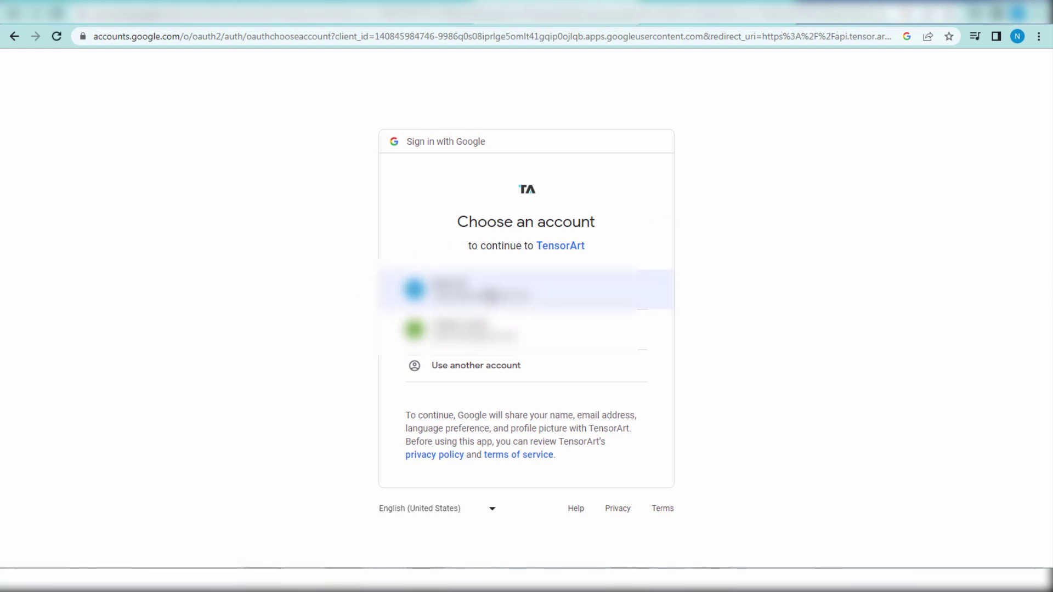
pyautogui.click(491, 291)
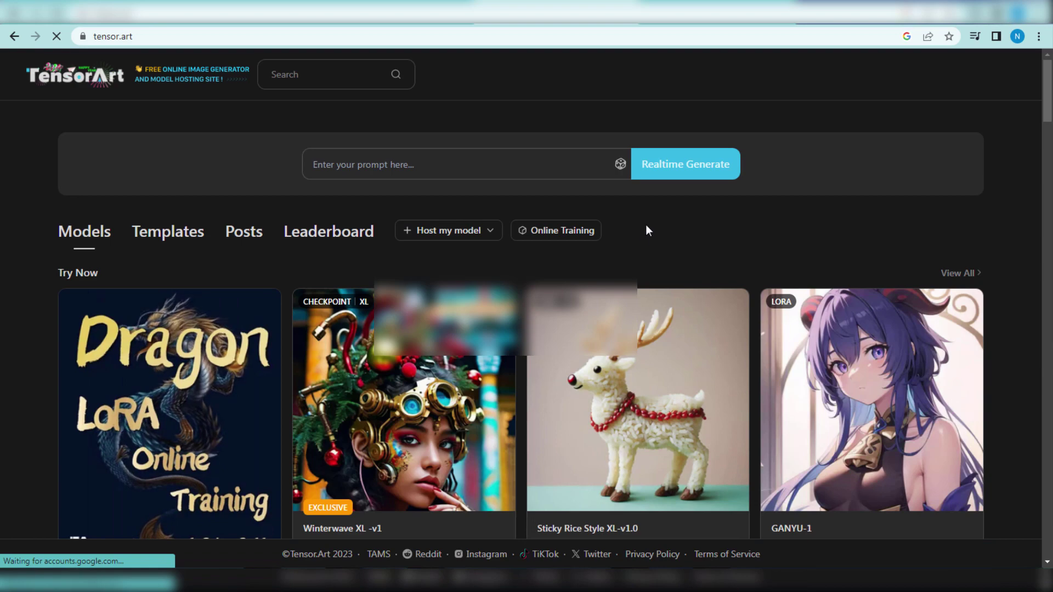
# Browse the model gallery and open the Ultimate Realism XL - Perfect Skin Texture & Eyes LoRA in the Exclusive section.
pyautogui.scroll(-10, 620, 376)
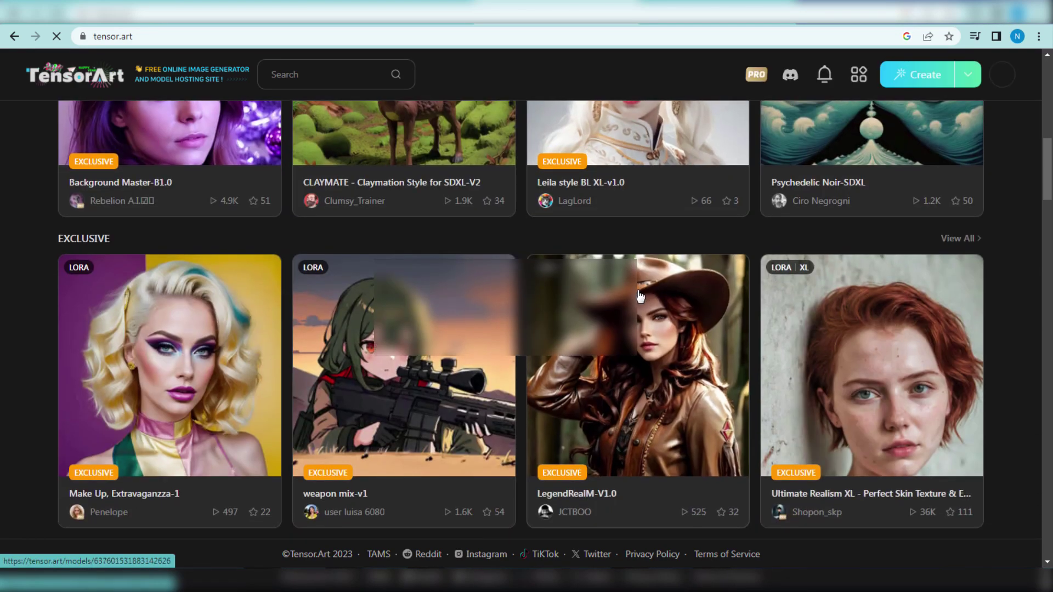
pyautogui.scroll(-1, 653, 296)
pyautogui.scroll(4, 653, 296)
pyautogui.scroll(-8, 201, 314)
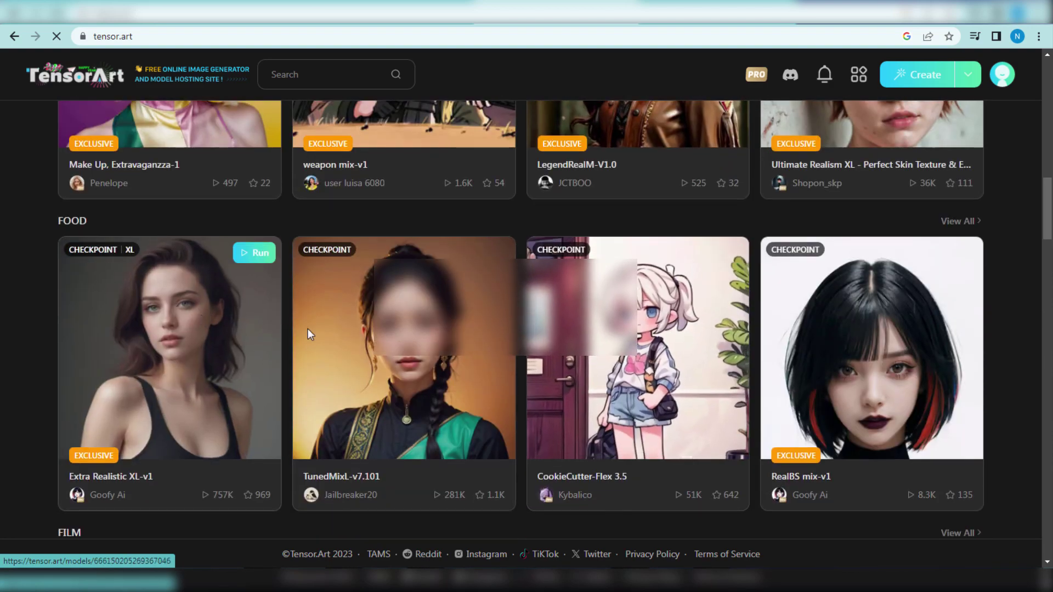
pyautogui.scroll(5, 202, 314)
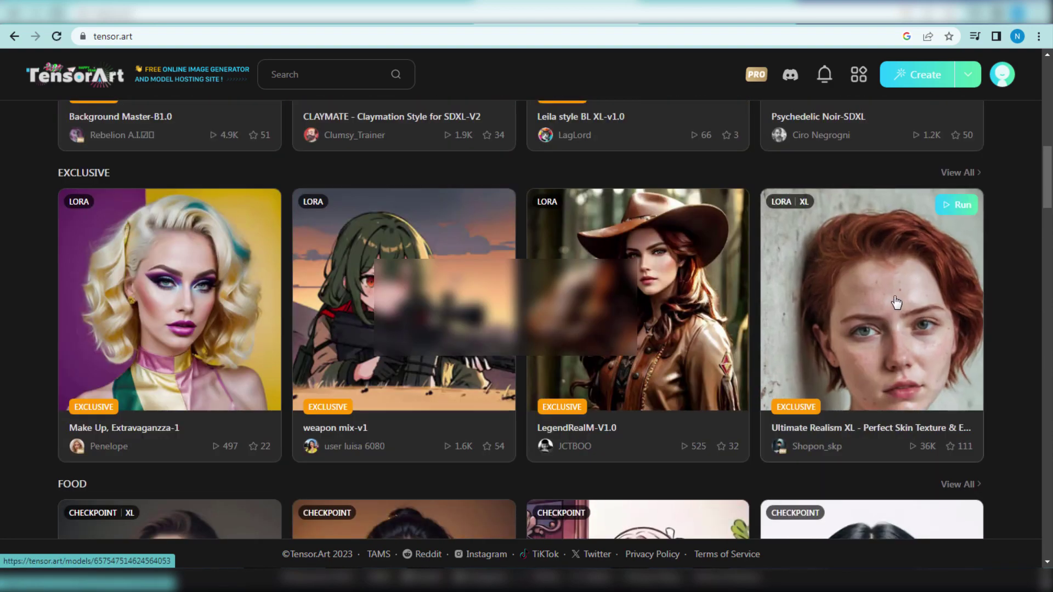
pyautogui.click(897, 302)
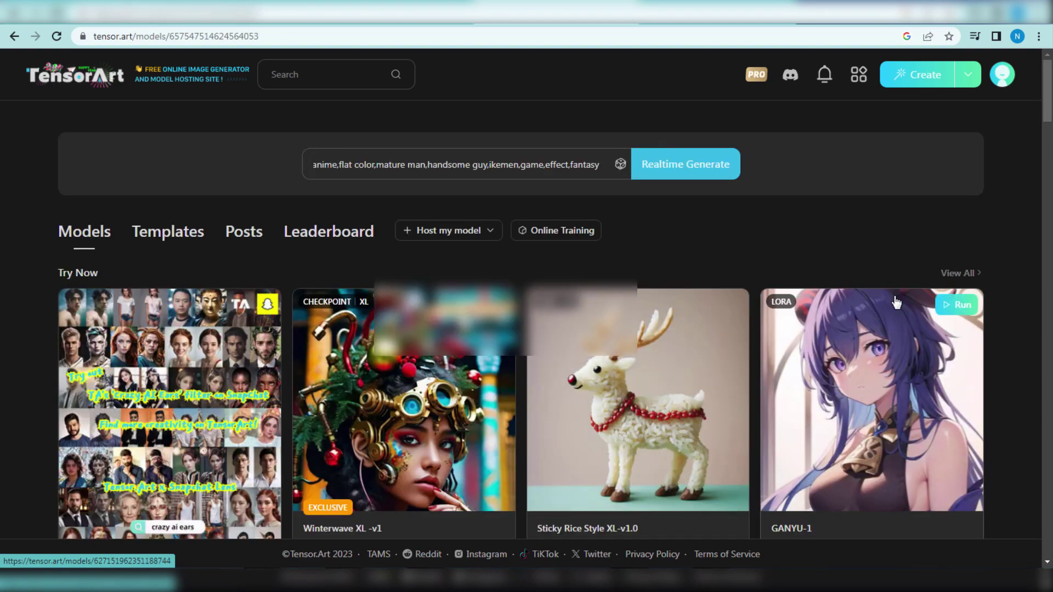
# Look over the Ultimate Realism XL model page and its sample images, and run the model.
pyautogui.scroll(-4, 660, 225)
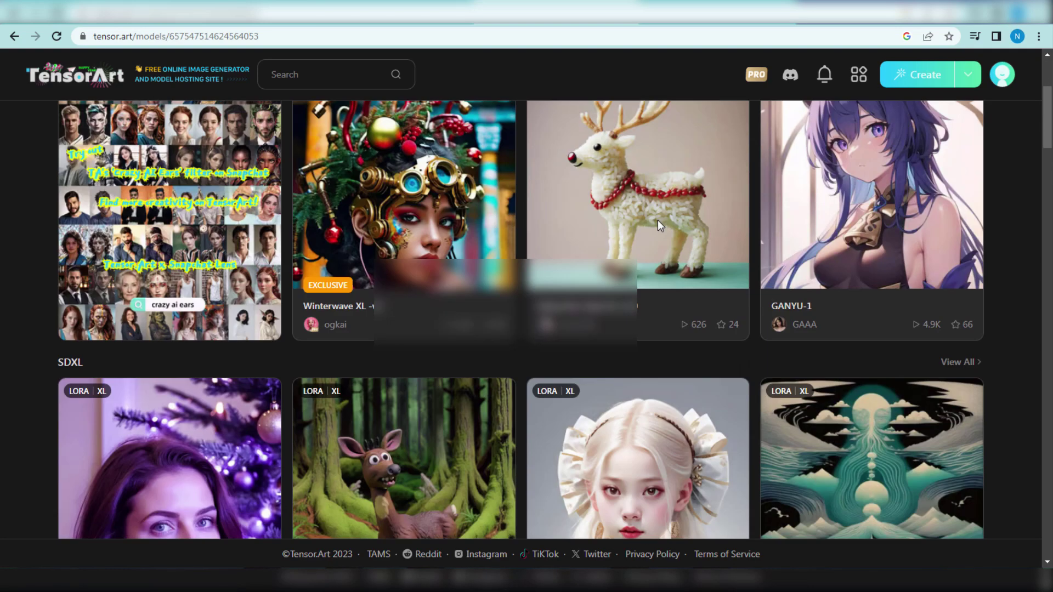
pyautogui.scroll(-10, 658, 224)
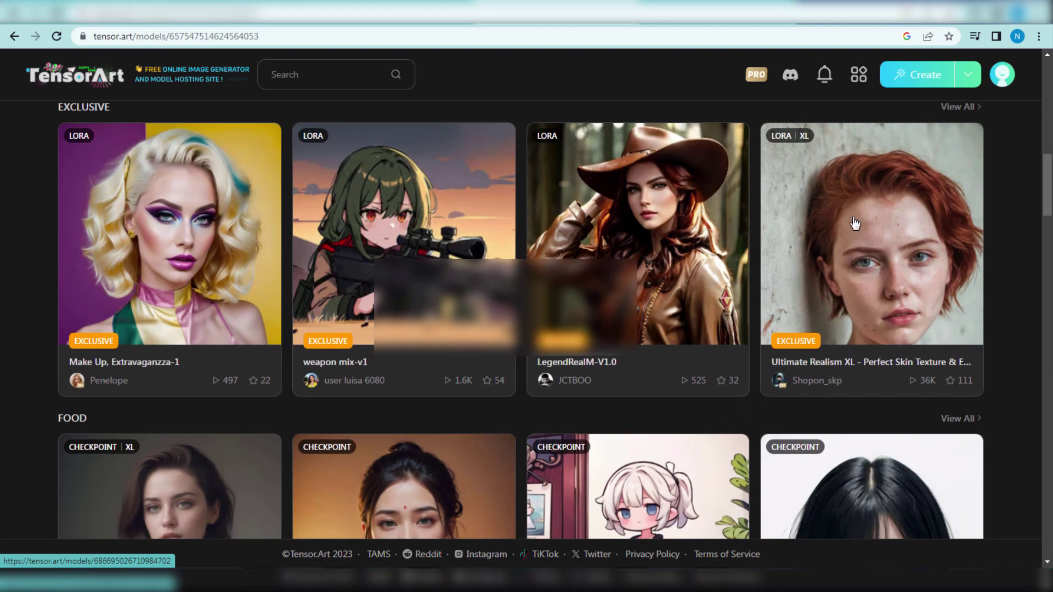
pyautogui.scroll(5, 820, 302)
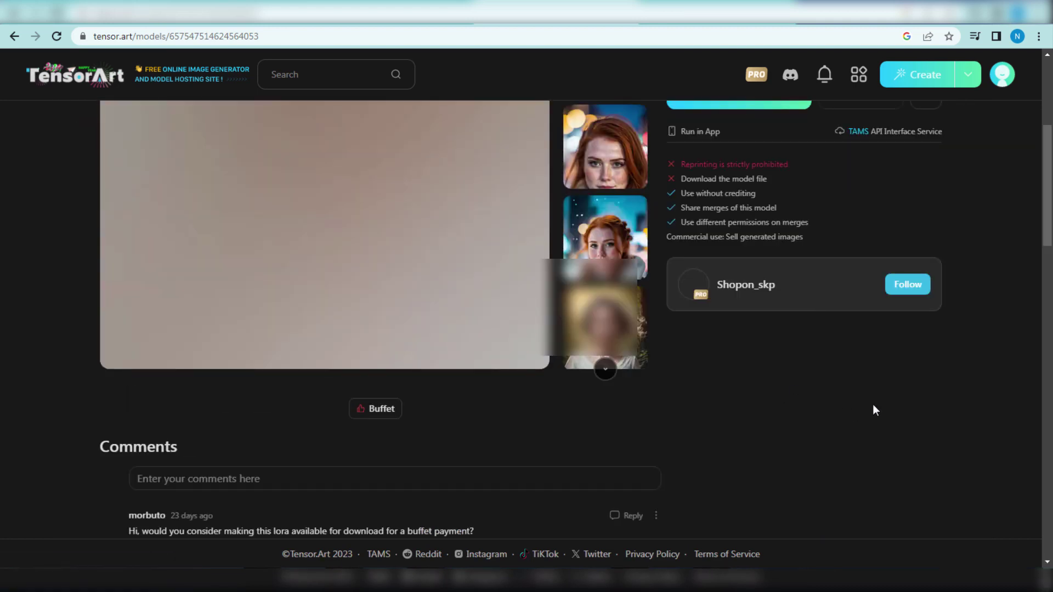
pyautogui.scroll(5, 873, 405)
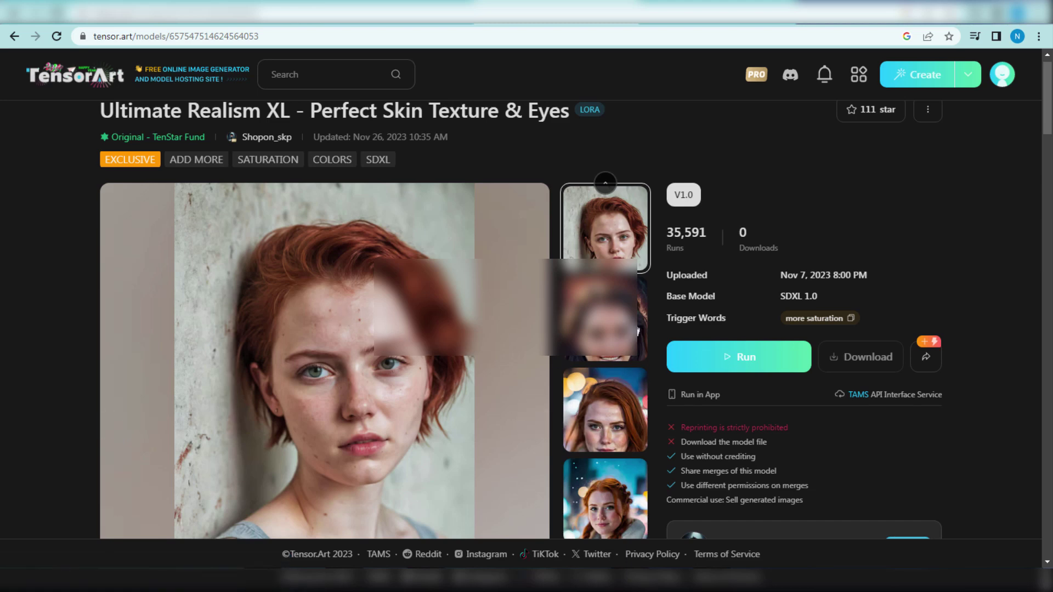
pyautogui.scroll(-1, 612, 353)
pyautogui.scroll(1, 612, 348)
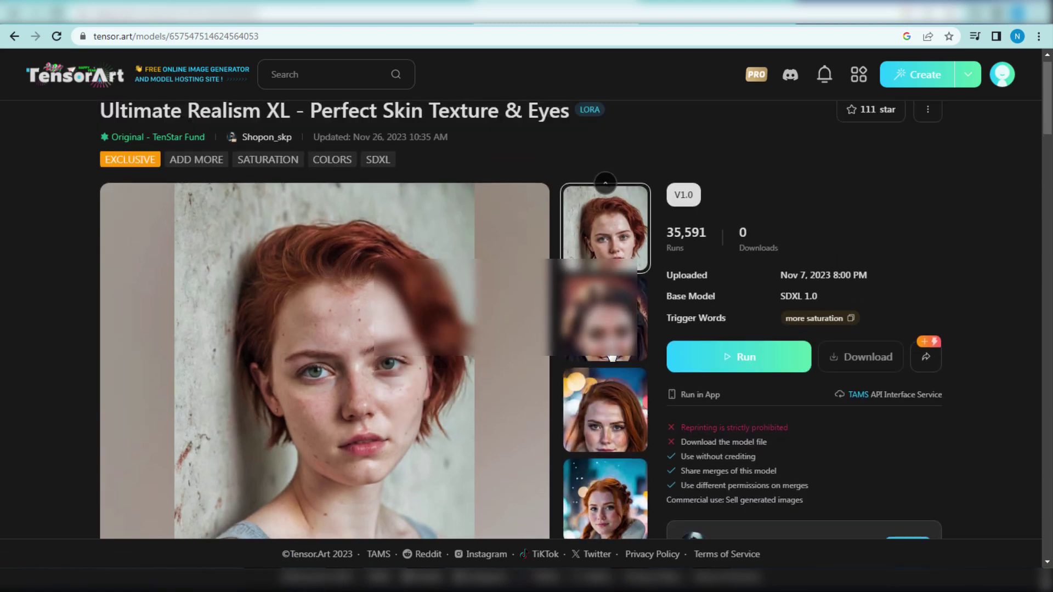
pyautogui.scroll(-5, 613, 343)
pyautogui.scroll(4, 611, 337)
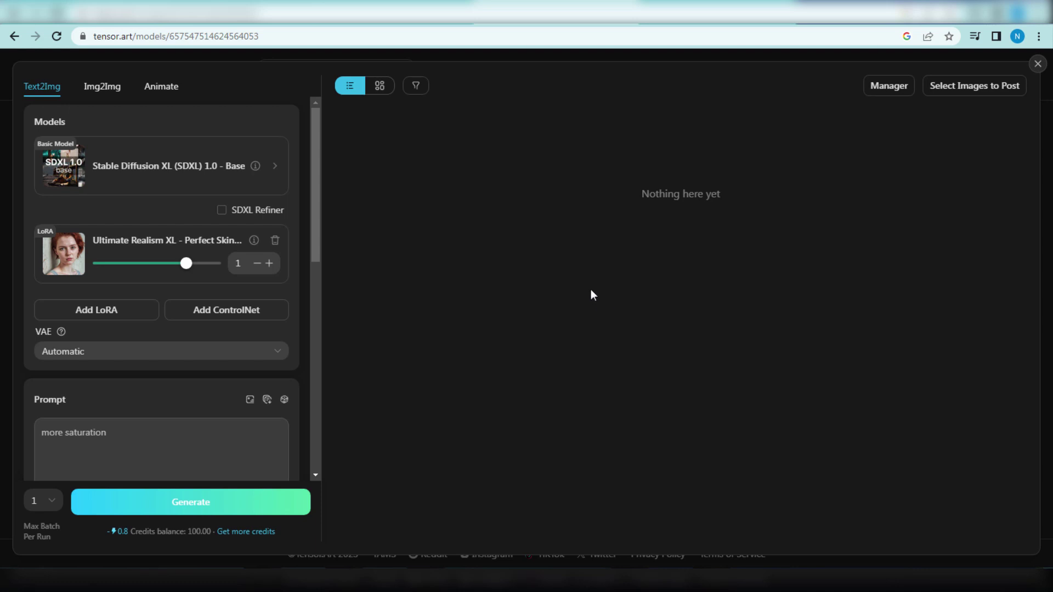
# Switch to the Word document and copy the full prompt text listed under number 1.
pyautogui.scroll(-3, 167, 332)
pyautogui.click(54, 301)
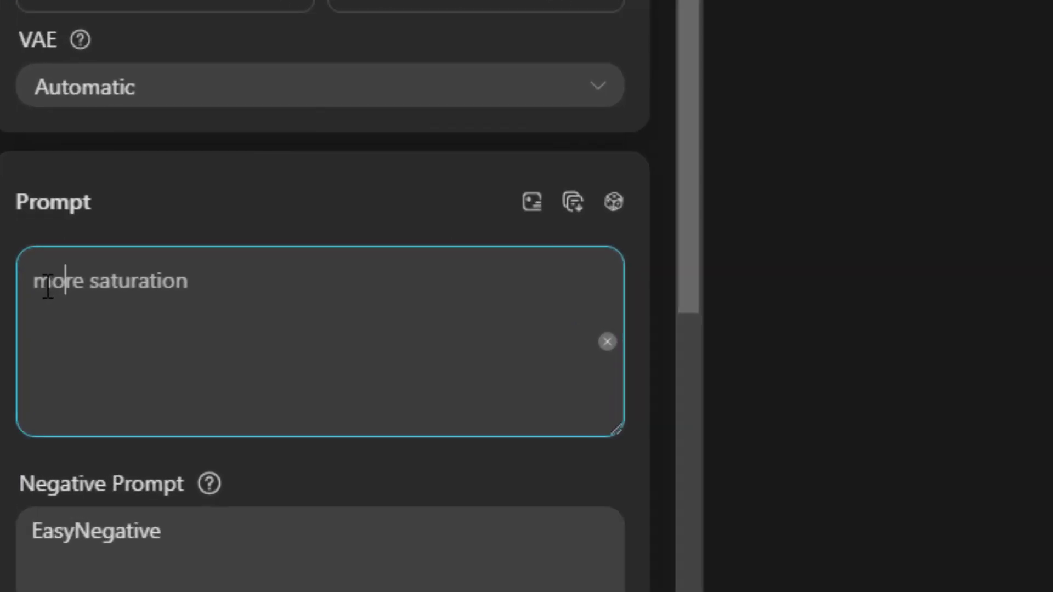
pyautogui.hotkey('ctrl', 'a')
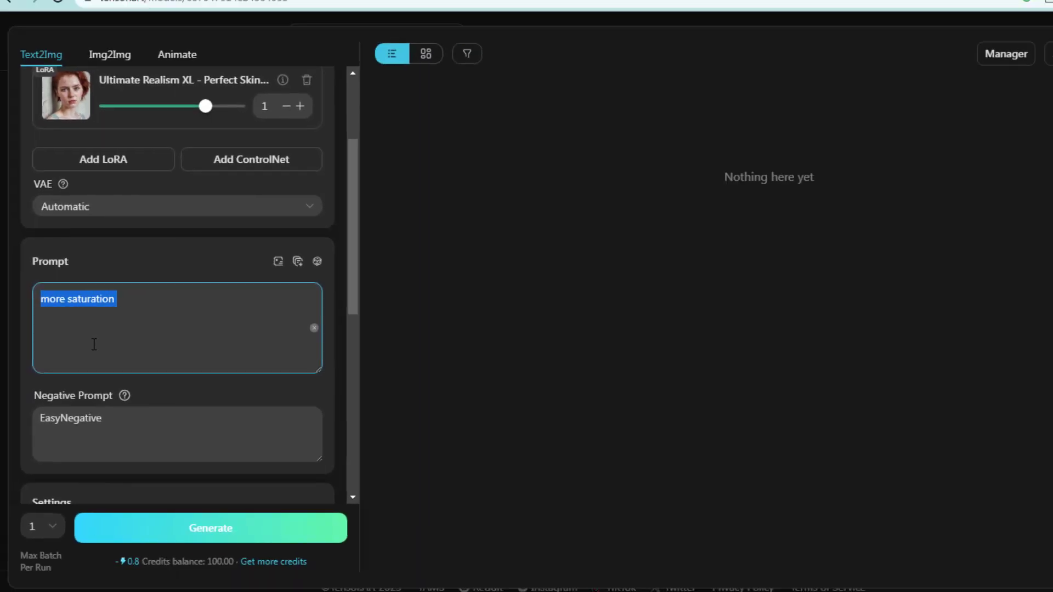
pyautogui.hotkey('alt', 'Tab')
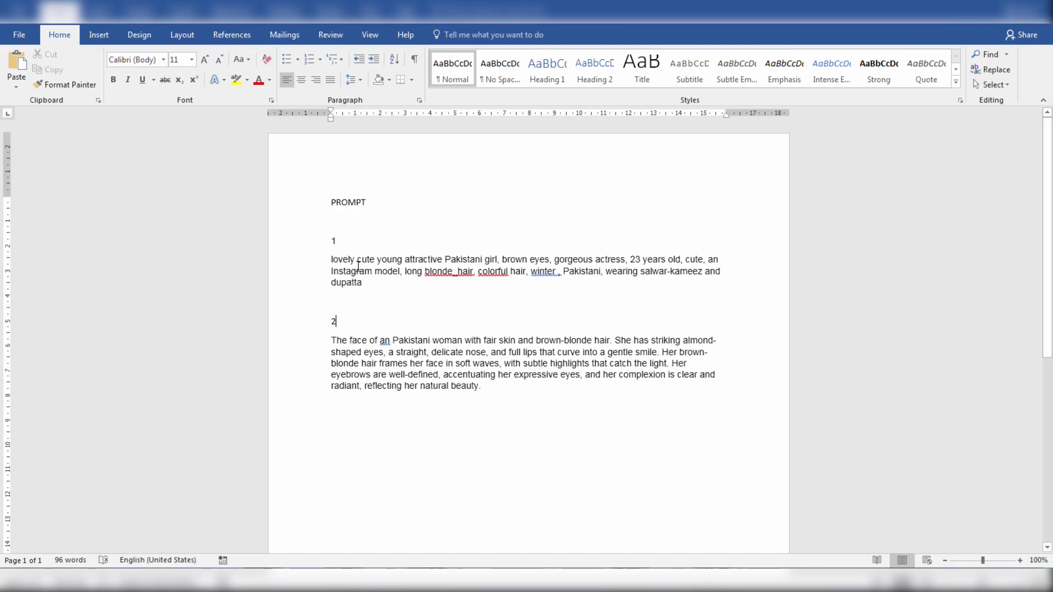
pyautogui.moveTo(332, 260); pyautogui.dragTo(376, 287)
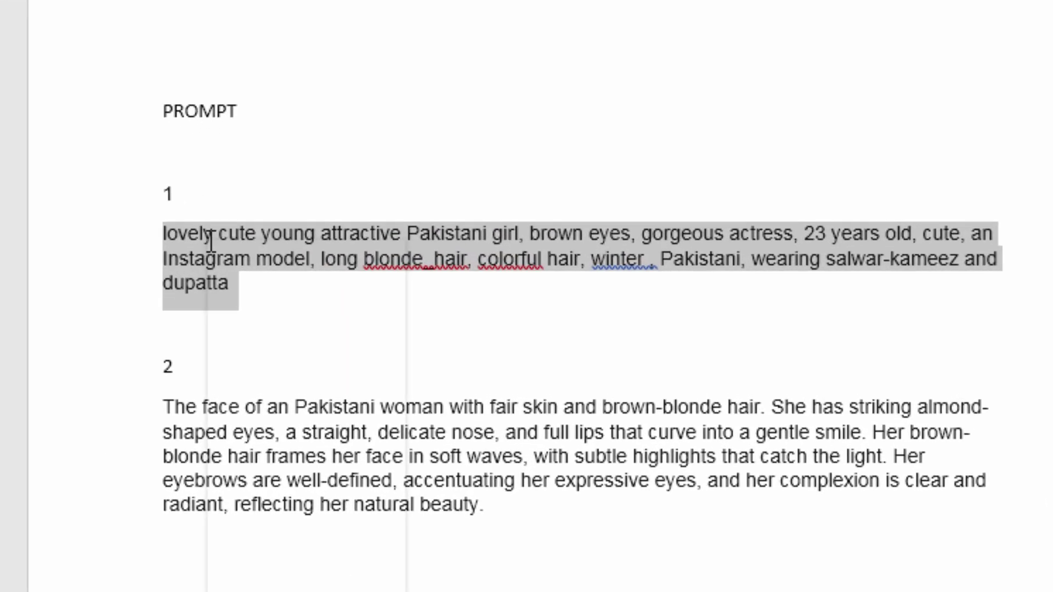
pyautogui.rightClick(353, 264)
pyautogui.click(300, 292)
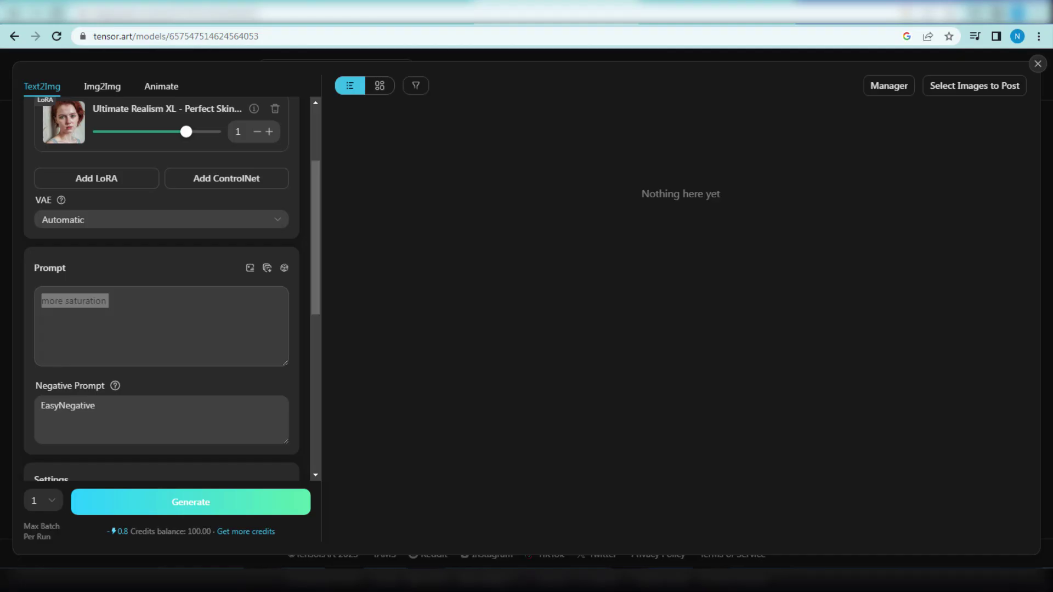
# Replace the "more saturation" prompt in TensorArt with the copied prompt about the young Pakistani girl in salwar-kameez and dupatta.
pyautogui.tripleClick(142, 294)
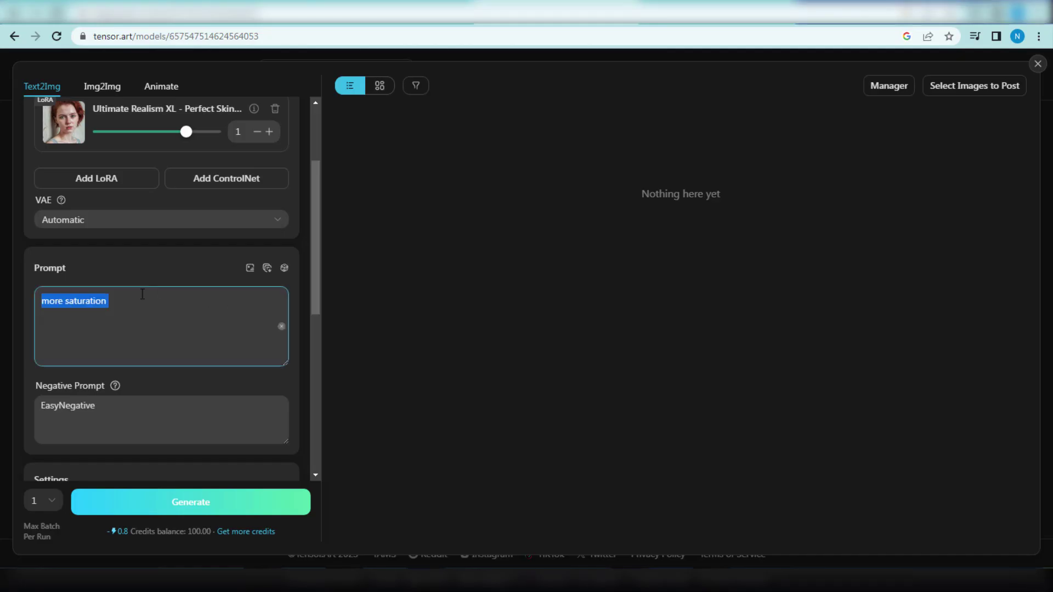
pyautogui.rightClick(67, 299)
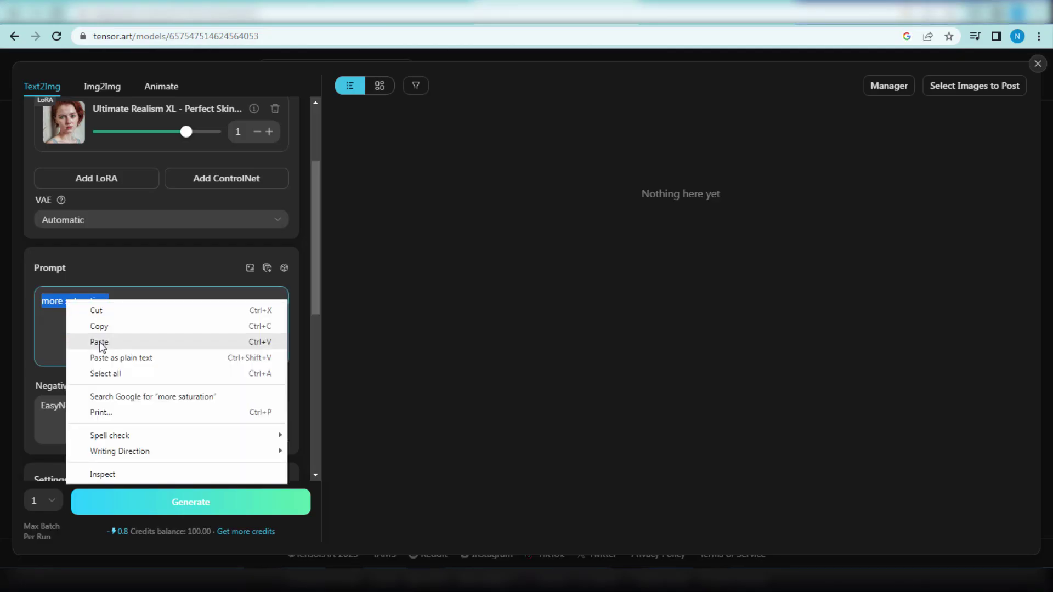
pyautogui.click(99, 340)
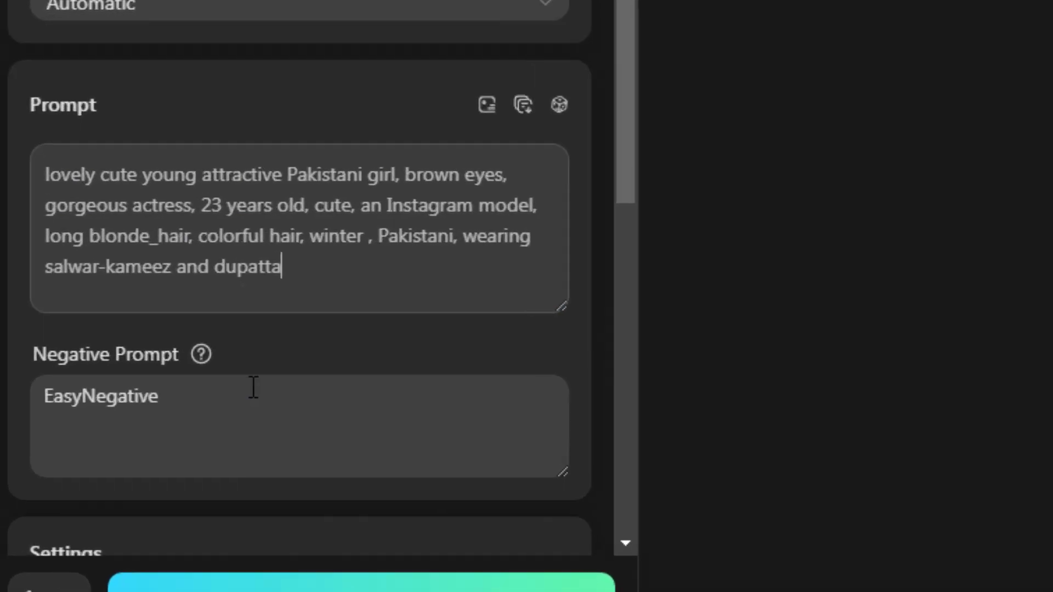
# Add "3d," after EasyNegative in the negative prompt.
pyautogui.click(105, 408)
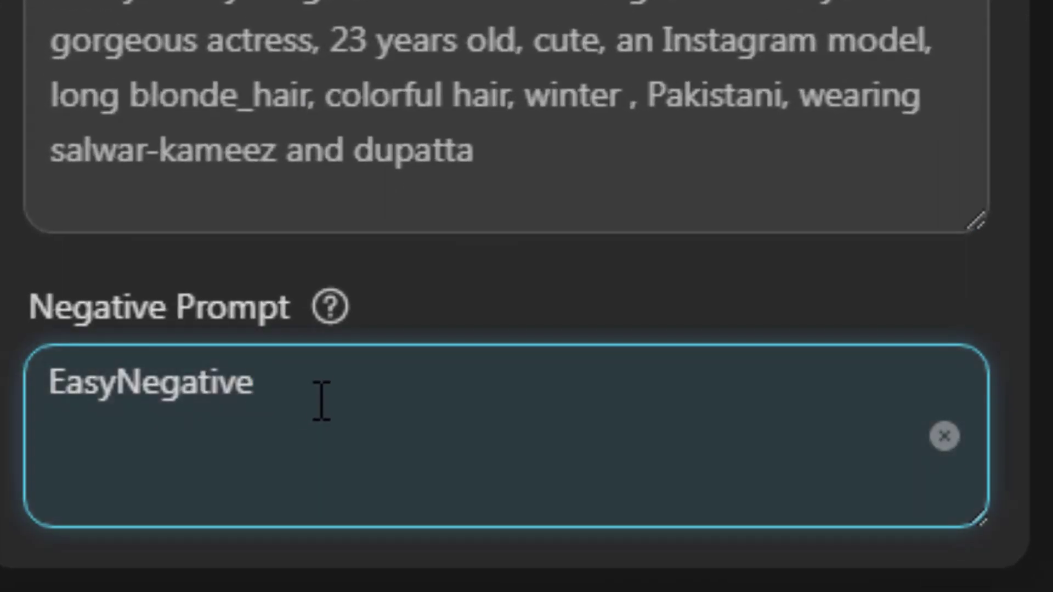
pyautogui.write('3d')
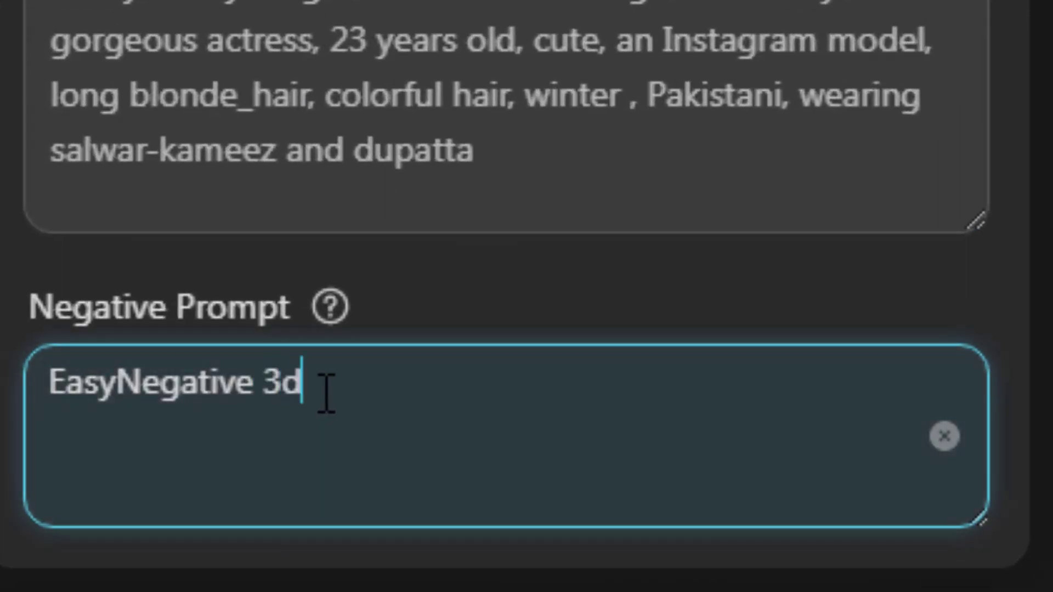
pyautogui.write(',')
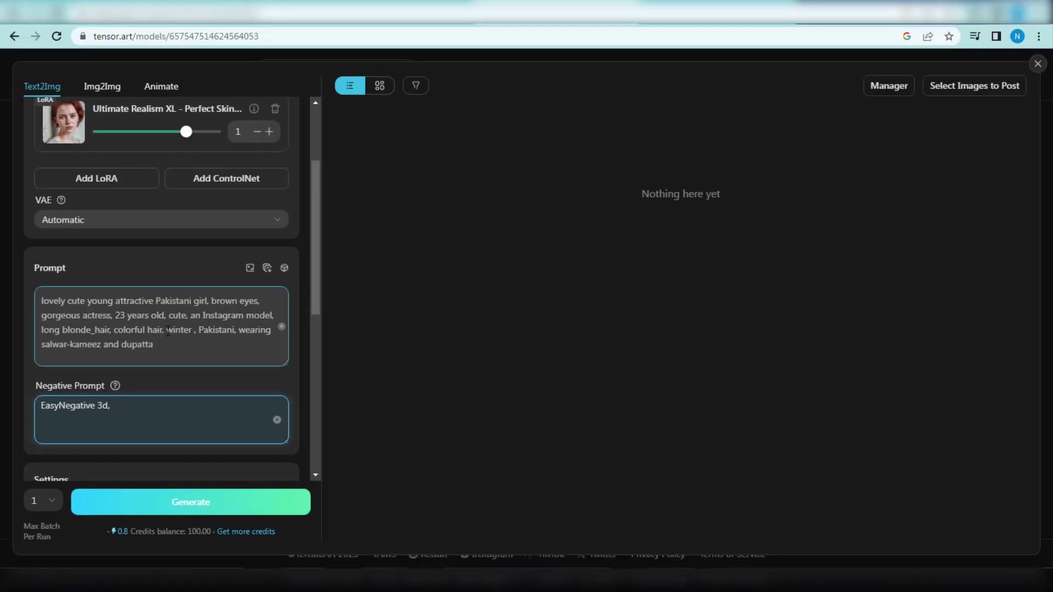
# Review the aspect ratio, sampling and advanced settings without changing them, and generate the image.
pyautogui.scroll(-3, 193, 297)
pyautogui.scroll(-1, 194, 298)
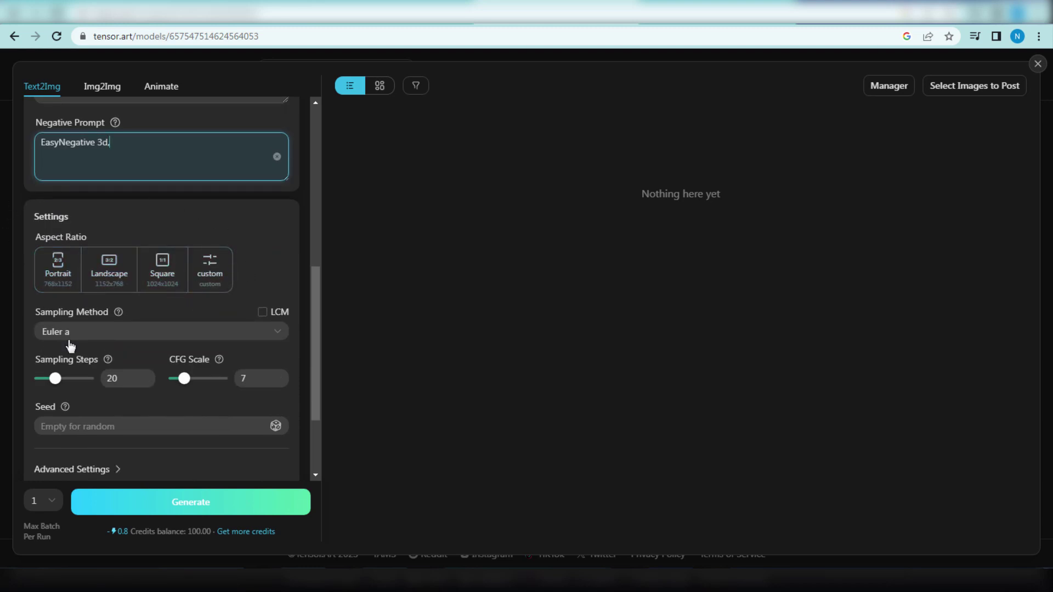
pyautogui.scroll(-2, 97, 440)
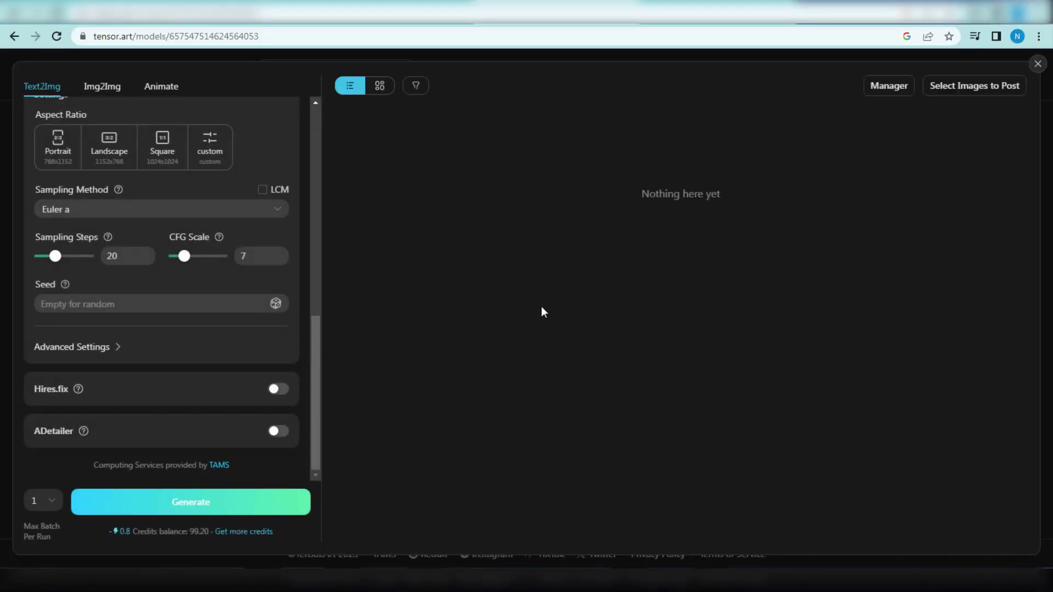
pyautogui.scroll(10, 281, 288)
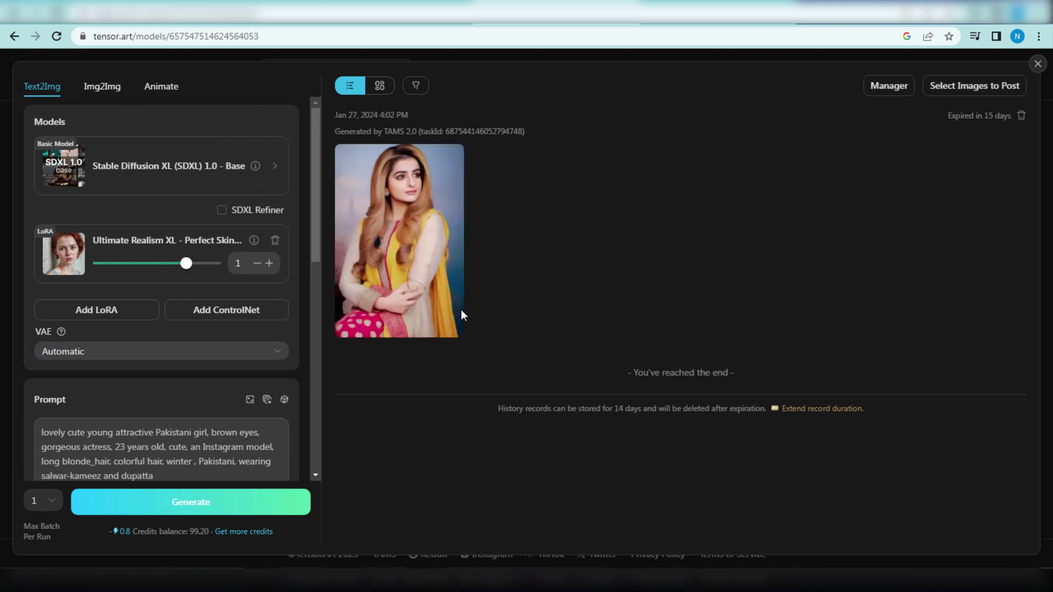
# Open the generated image in full view and download it as a PNG named 1 into the AI influencers folder.
pyautogui.moveTo(408, 270)
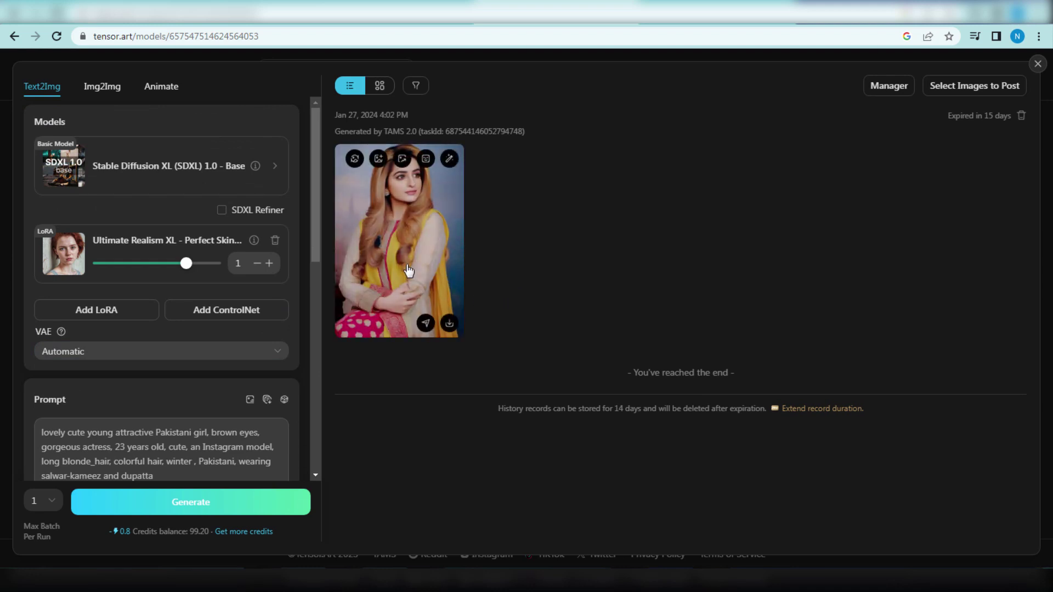
pyautogui.click(410, 220)
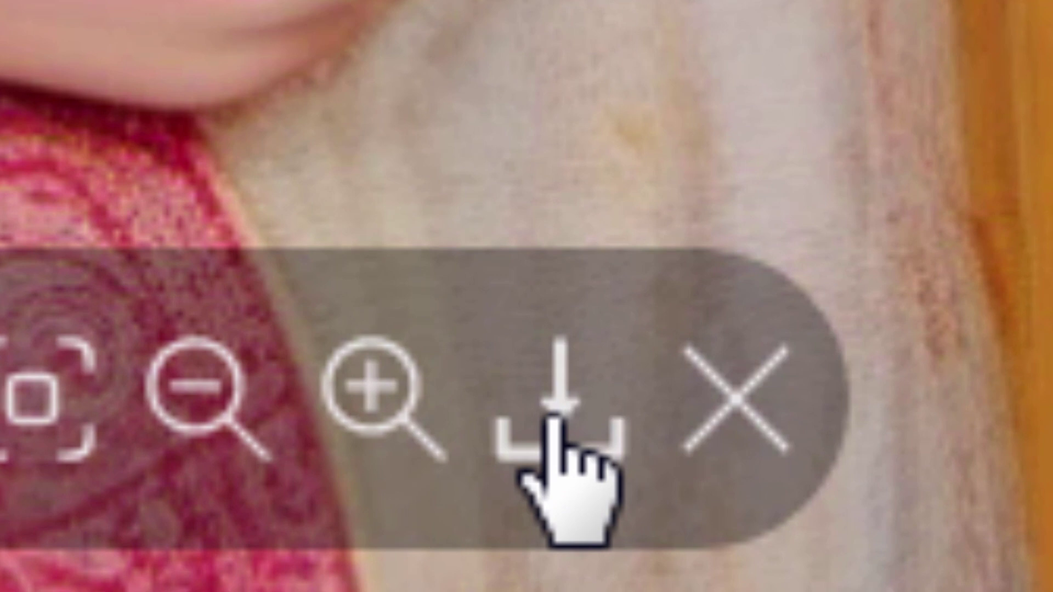
pyautogui.click(553, 420)
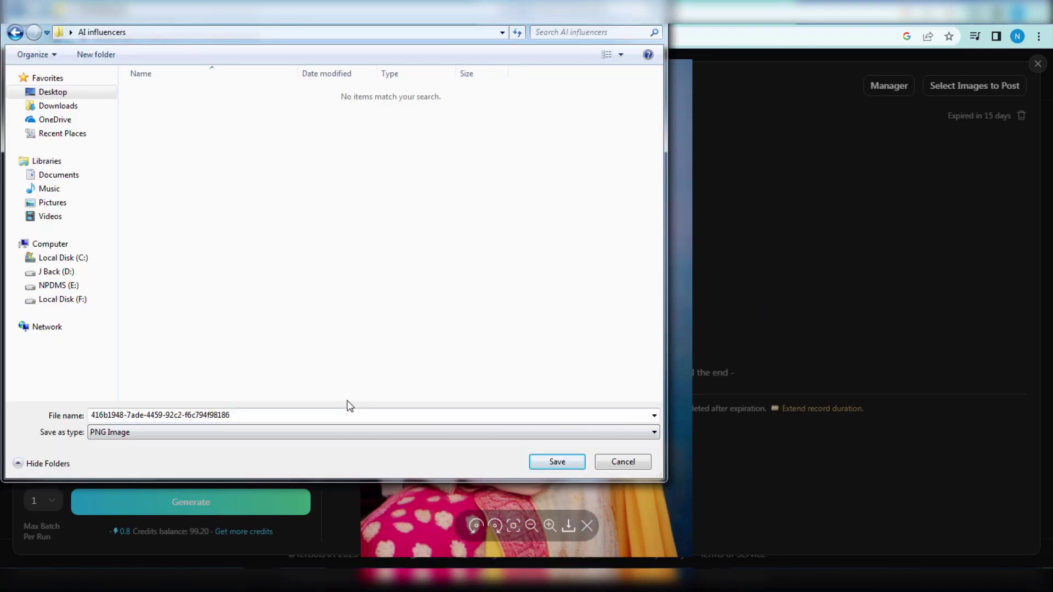
pyautogui.write('1')
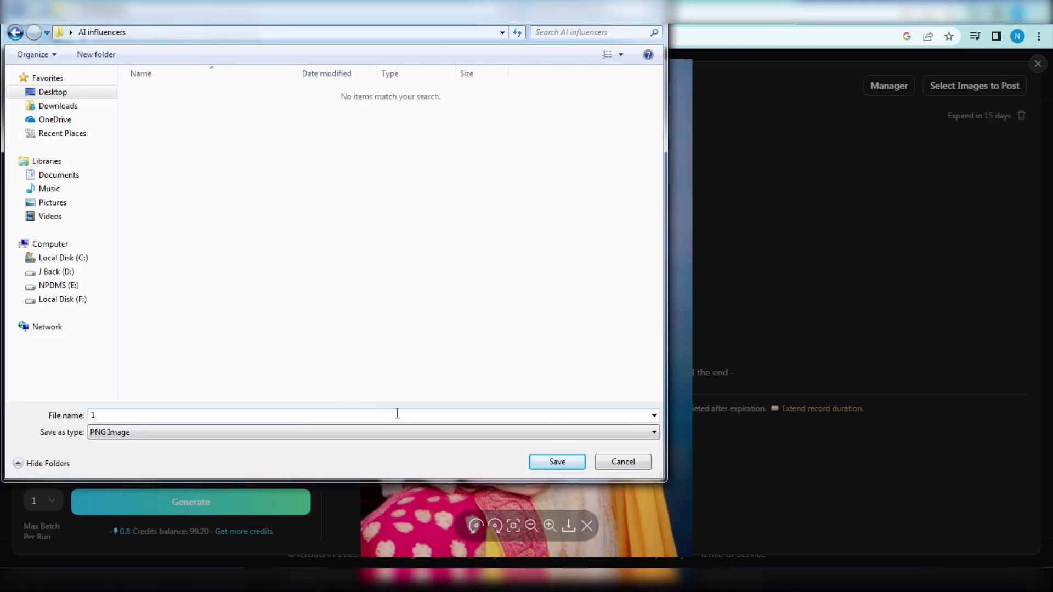
pyautogui.click(557, 462)
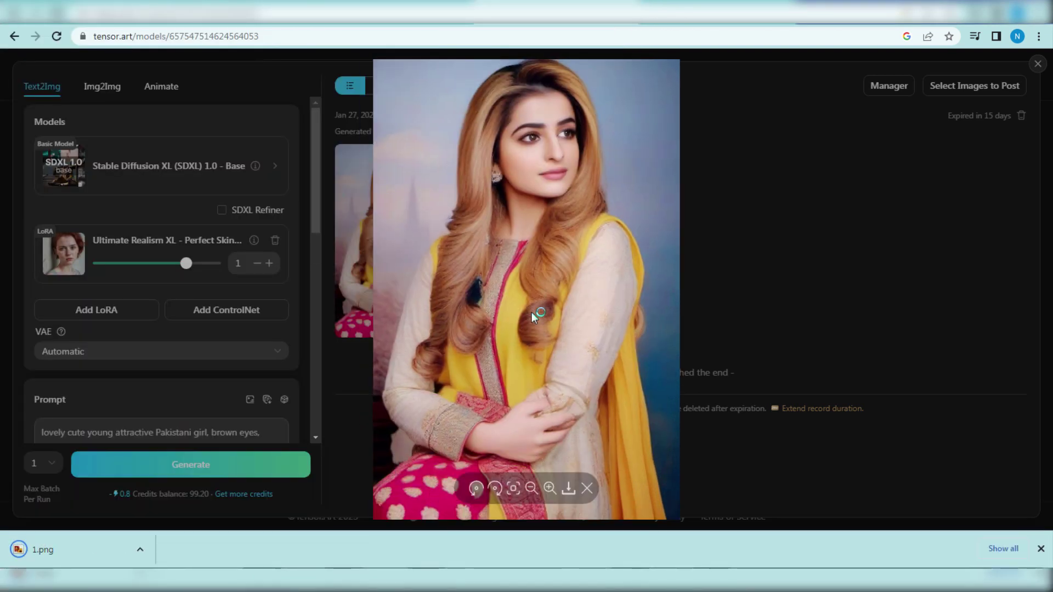
# Close the full-view image and clear all text from the prompt.
pyautogui.scroll(-1, 178, 268)
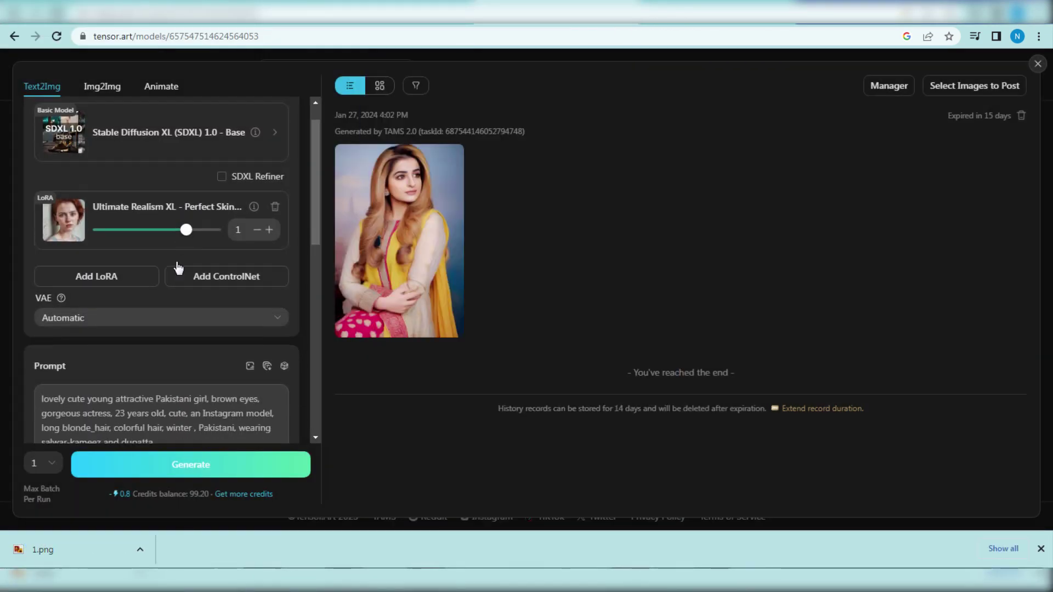
pyautogui.scroll(-3, 178, 268)
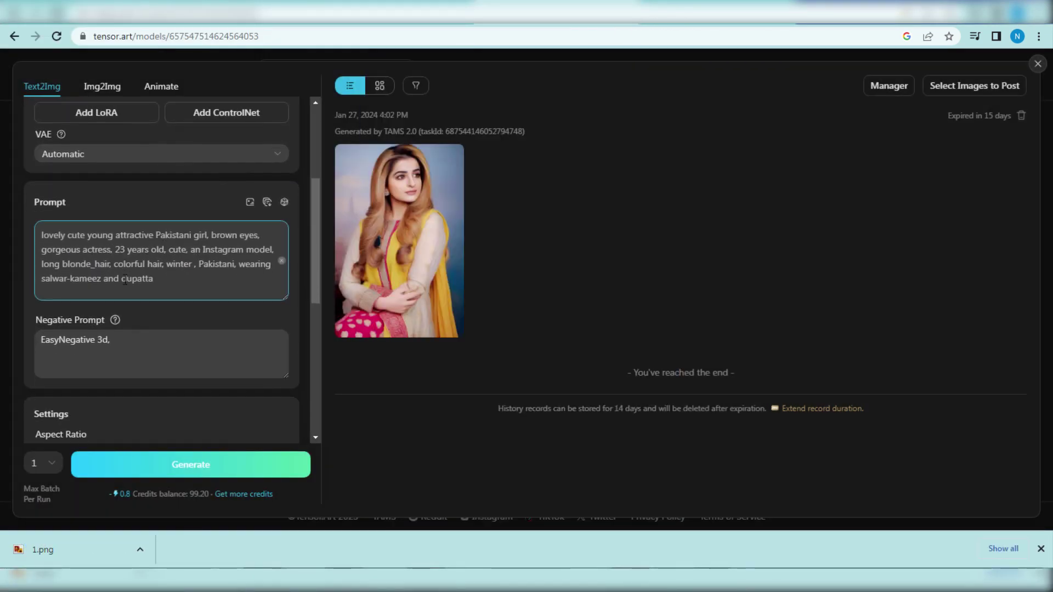
pyautogui.tripleClick(120, 249)
pyautogui.press('BackSpace')
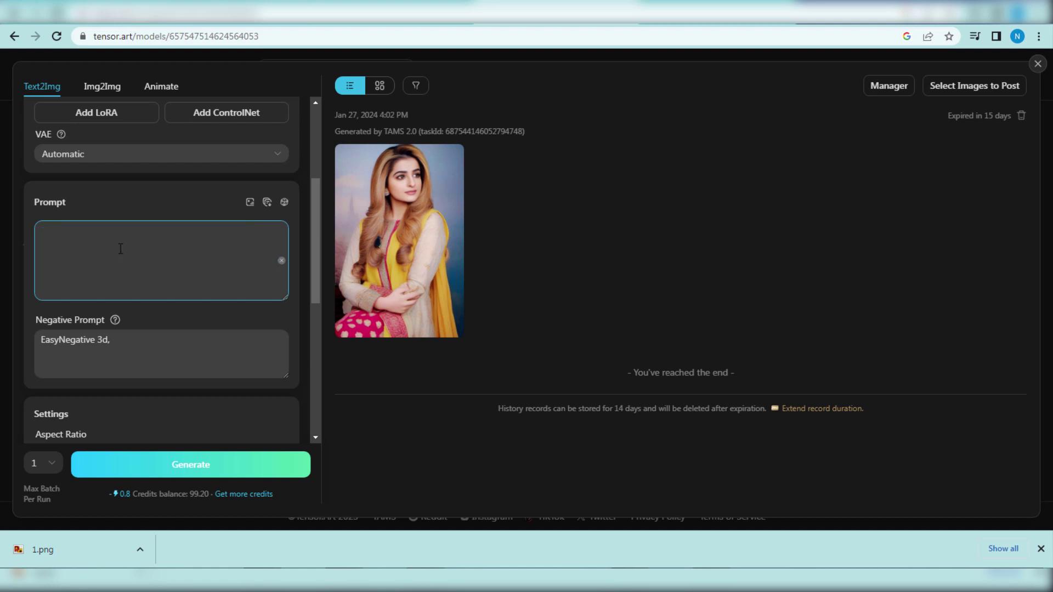
# Switch to the Word document and copy prompt 2, which describes the face of a Pakistani woman with brown-blonde hair.
pyautogui.click(303, 573)
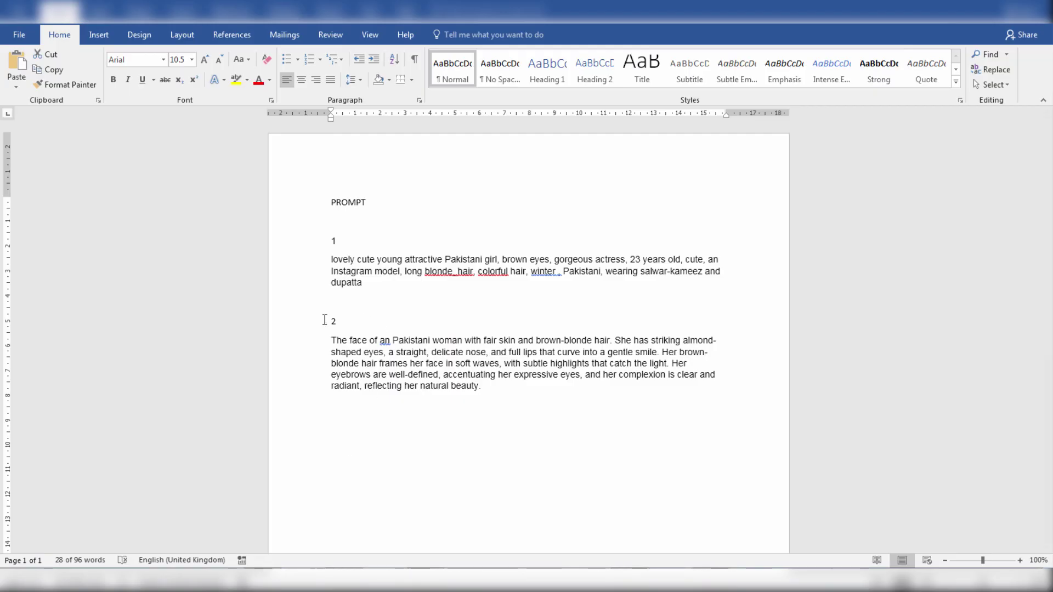
pyautogui.tripleClick(341, 272)
pyautogui.moveTo(339, 343); pyautogui.dragTo(493, 387)
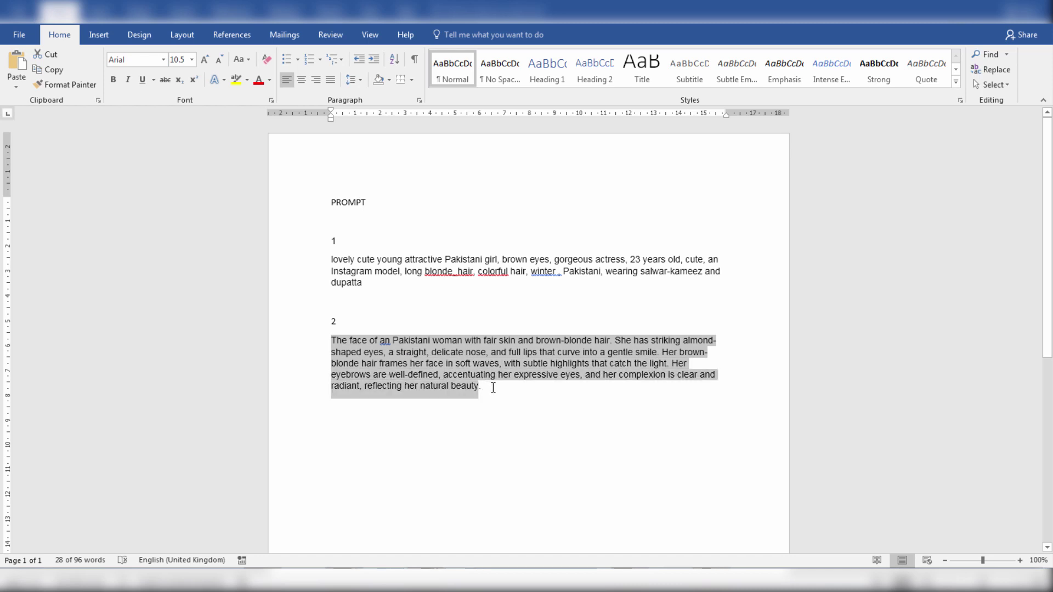
pyautogui.rightClick(430, 357)
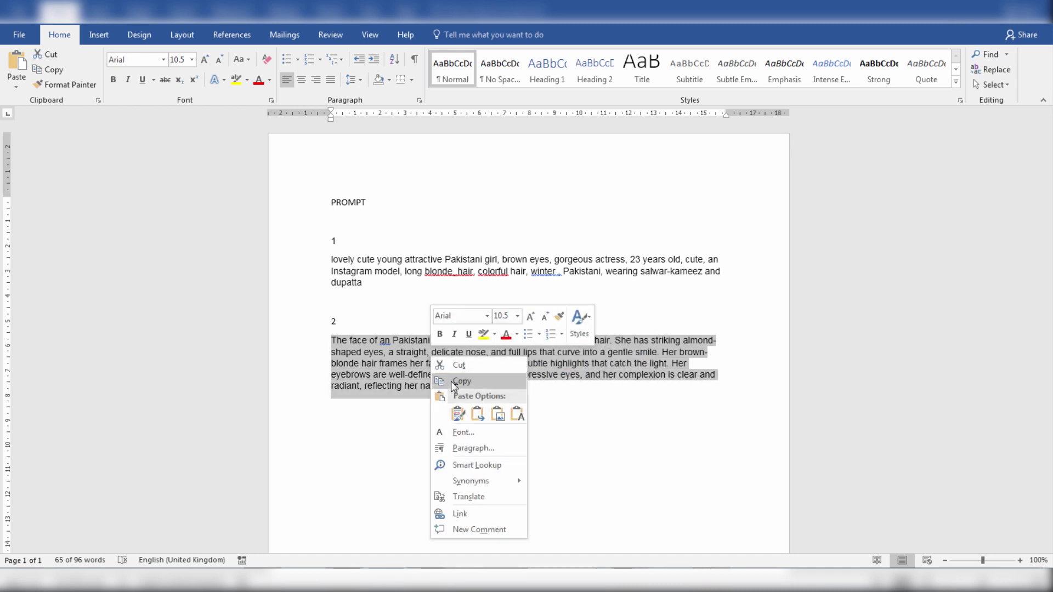
pyautogui.click(451, 381)
# Switch back to TensorArt, paste the copied text into the empty prompt, and generate the image.
pyautogui.hotkey('alt', 'Tab')
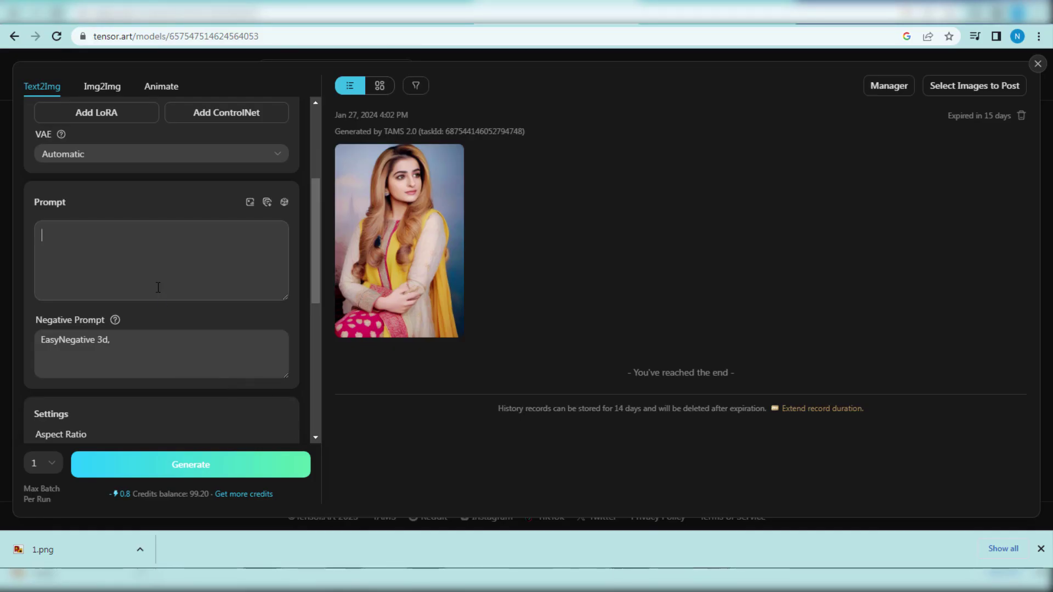
pyautogui.click(77, 238)
pyautogui.rightClick(78, 241)
pyautogui.click(112, 323)
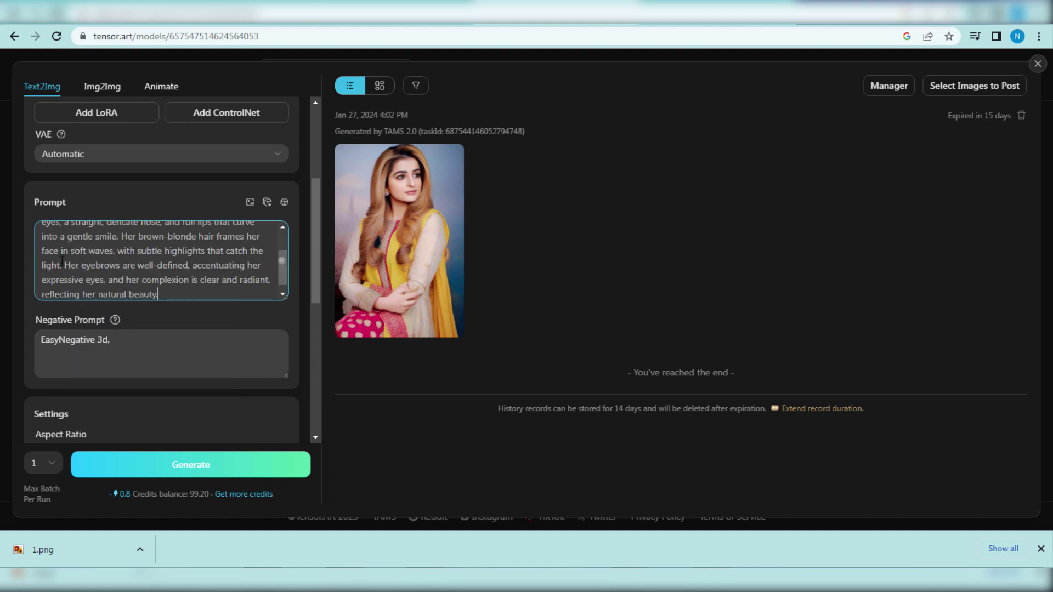
pyautogui.click(206, 473)
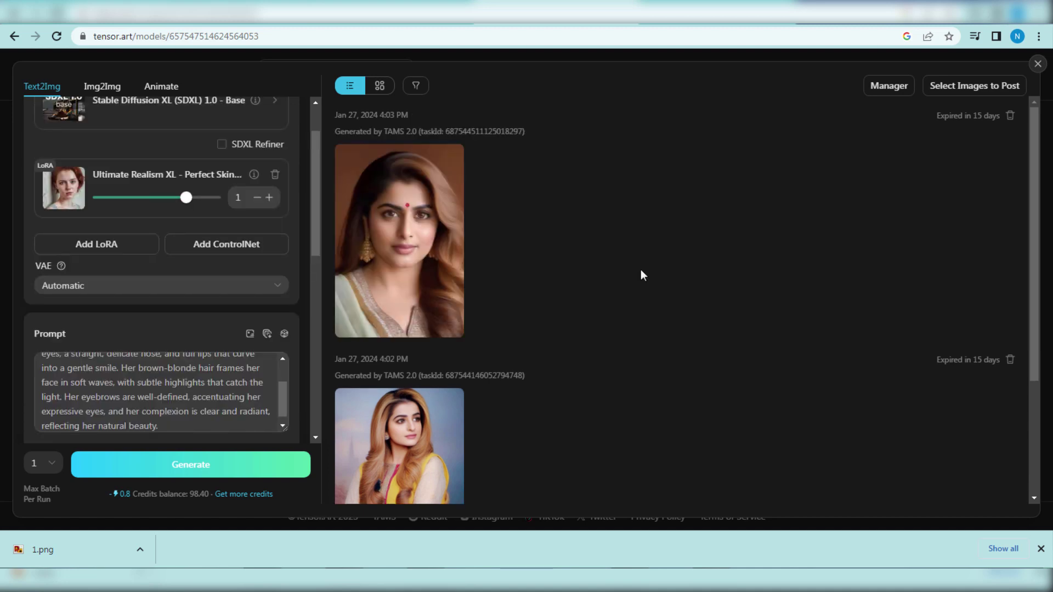
# Open the newly generated portrait in full view, download it as 2.png, and close the view.
pyautogui.moveTo(416, 267)
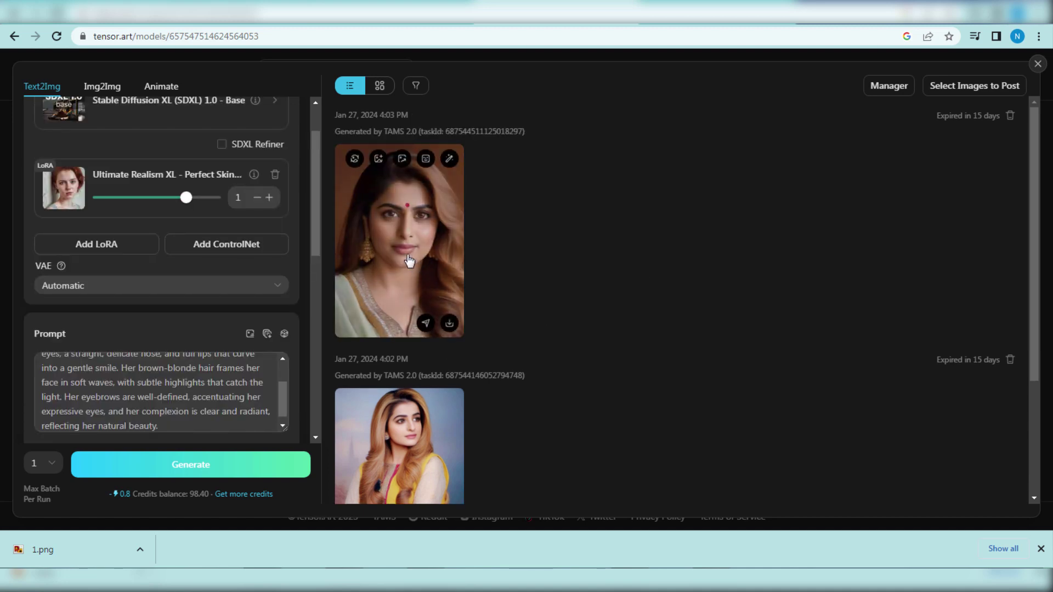
pyautogui.click(408, 261)
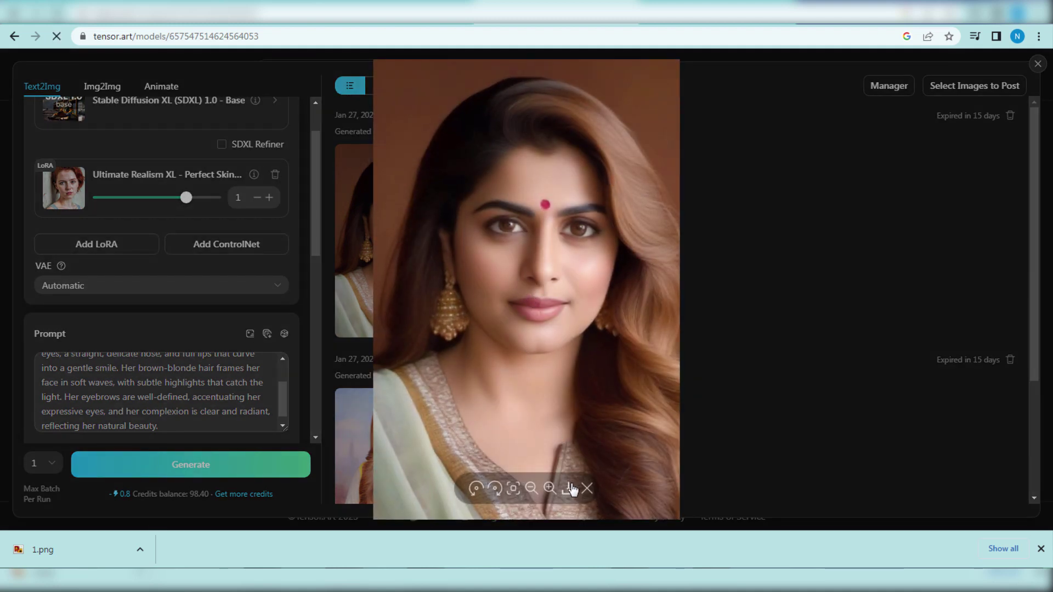
pyautogui.click(571, 488)
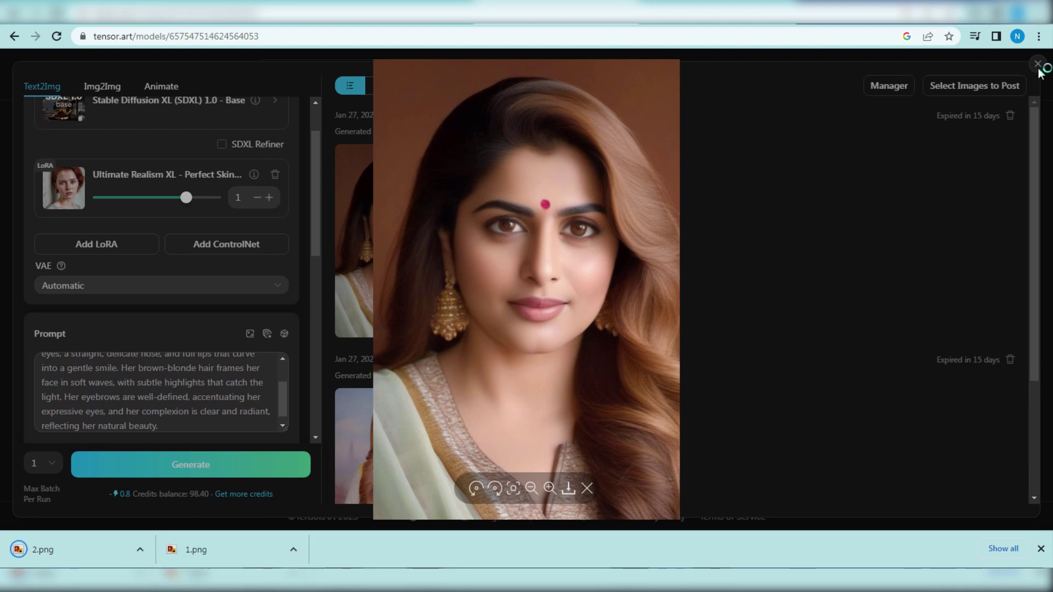
pyautogui.click(785, 276)
# Change the woman's nationality in the prompt to "indian" and generate a new image.
pyautogui.scroll(-3, 555, 337)
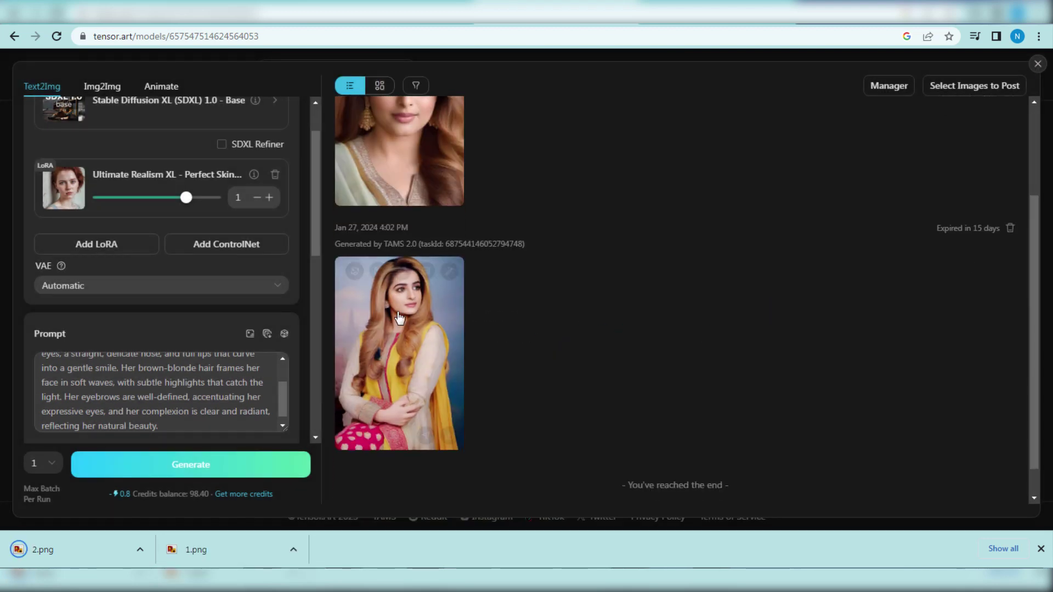
pyautogui.moveTo(461, 324)
pyautogui.scroll(-1, 81, 387)
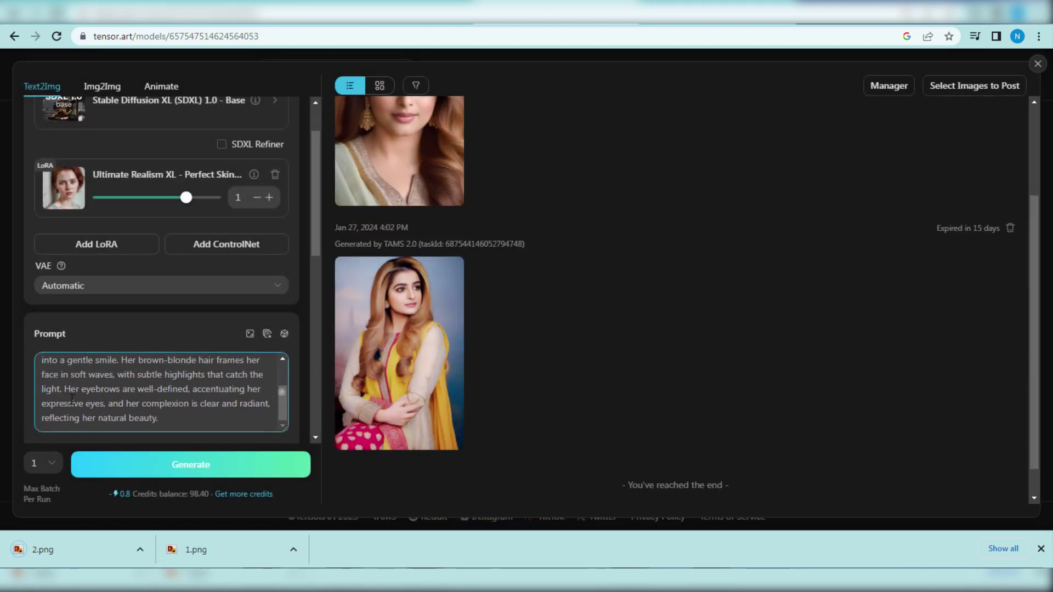
pyautogui.scroll(3, 204, 392)
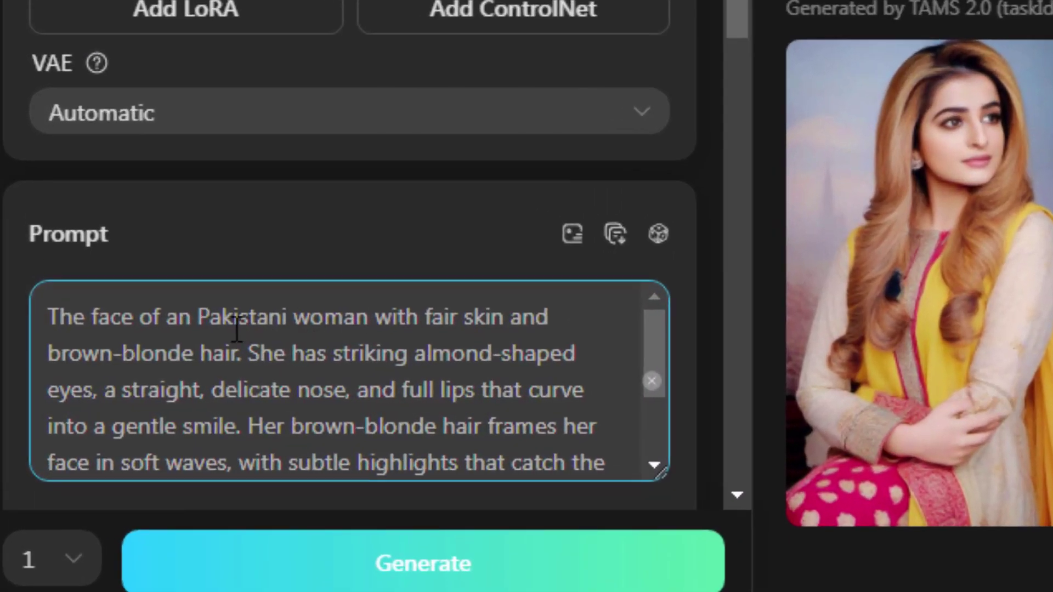
pyautogui.click(290, 318)
pyautogui.press('BackSpace')
pyautogui.press('BackSpace')
pyautogui.press('BackSpace')
pyautogui.press('BackSpace')
pyautogui.press('BackSpace')
pyautogui.press('BackSpace')
pyautogui.press('BackSpace')
pyautogui.press('BackSpace')
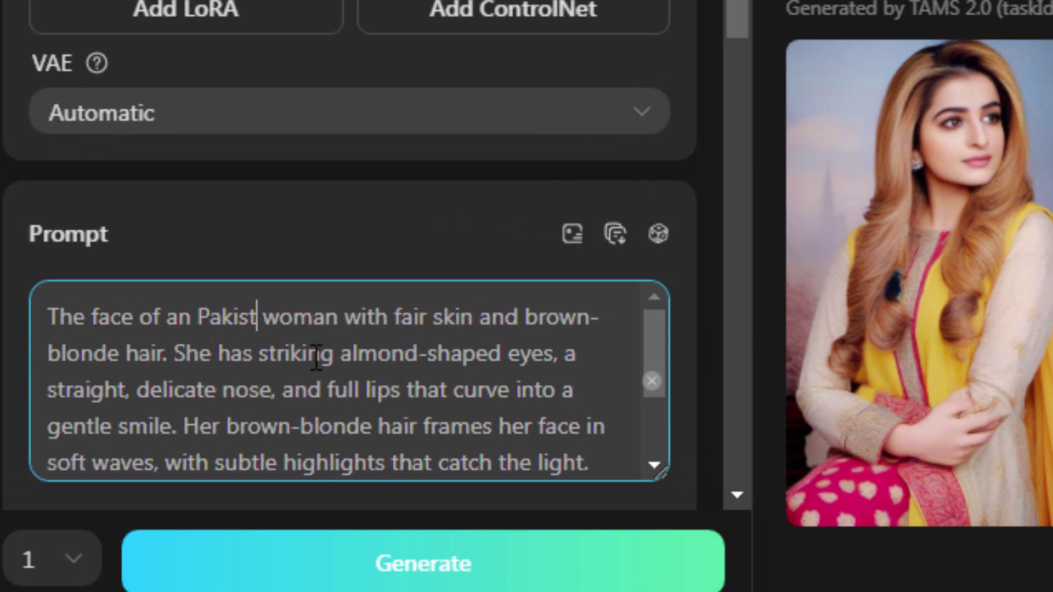
pyautogui.press('BackSpace')
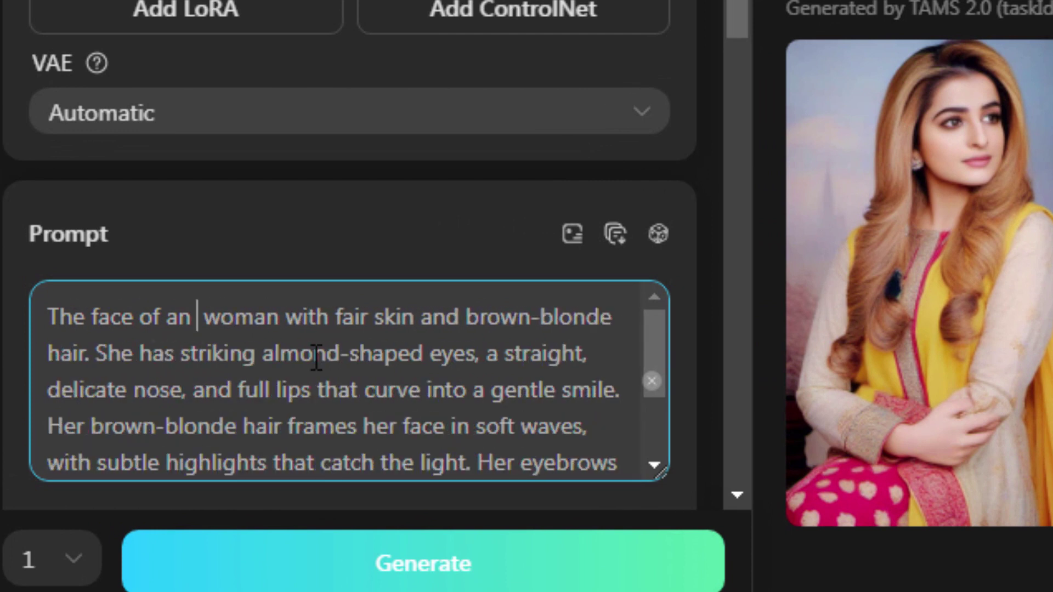
pyautogui.write('in')
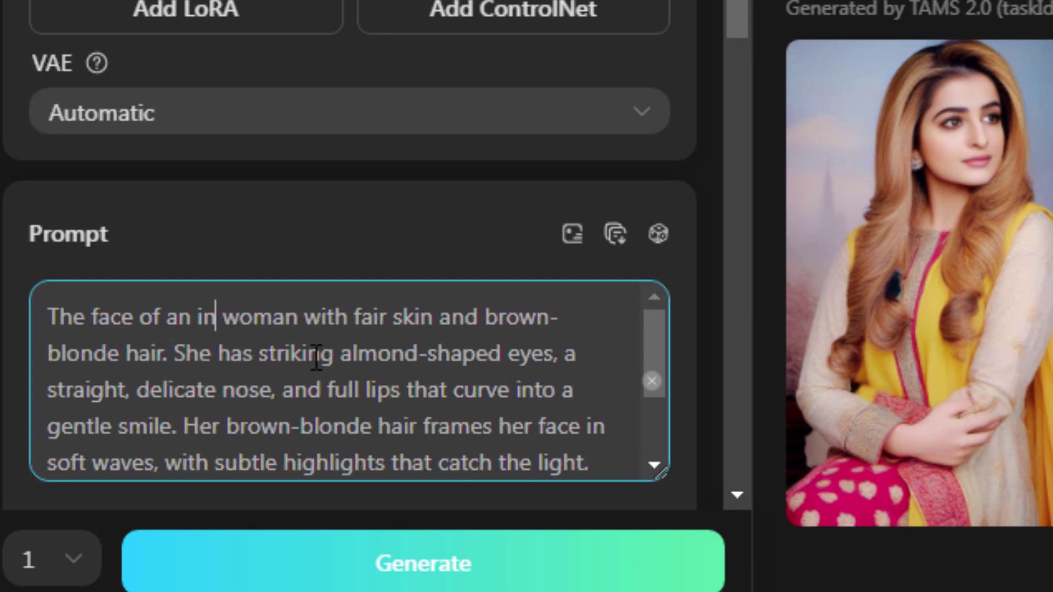
pyautogui.write('dian')
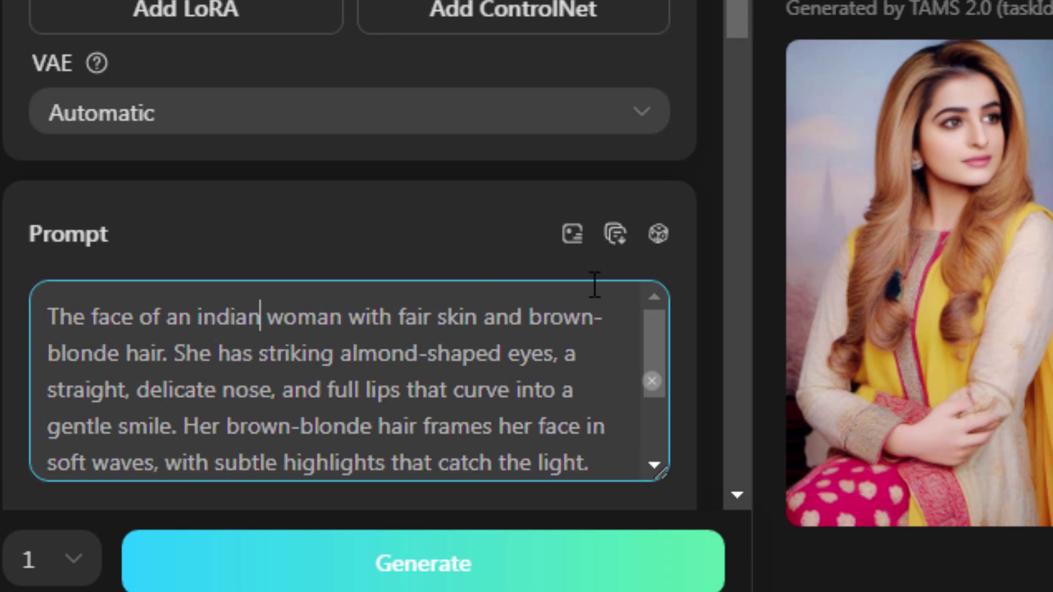
pyautogui.scroll(-1, 492, 369)
pyautogui.scroll(-3, 492, 369)
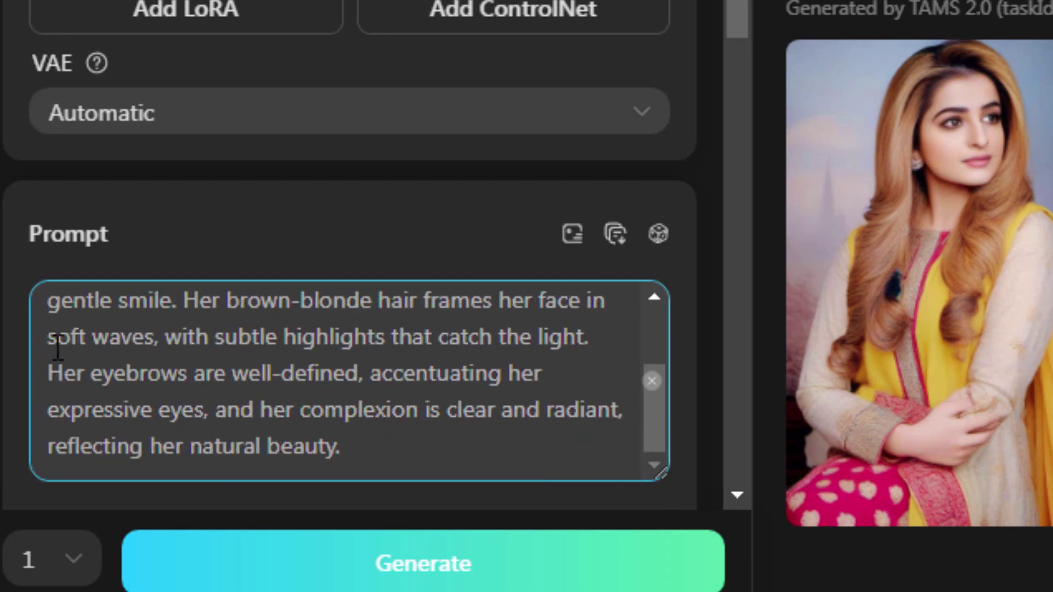
pyautogui.click(445, 571)
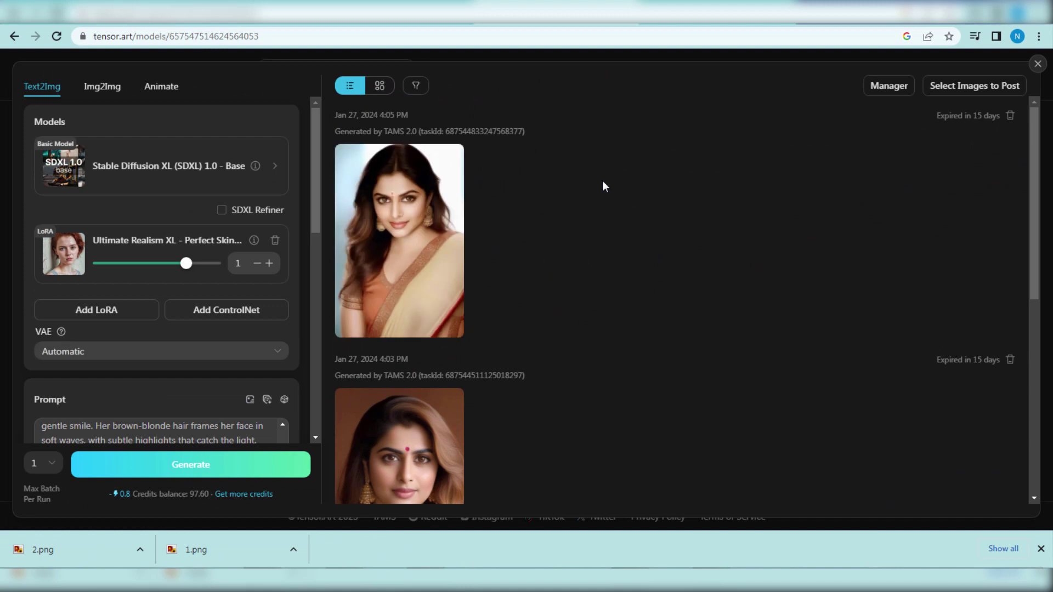
# Open the image of the Indian woman in full view, download it as 3.png, and close the view.
pyautogui.moveTo(384, 233)
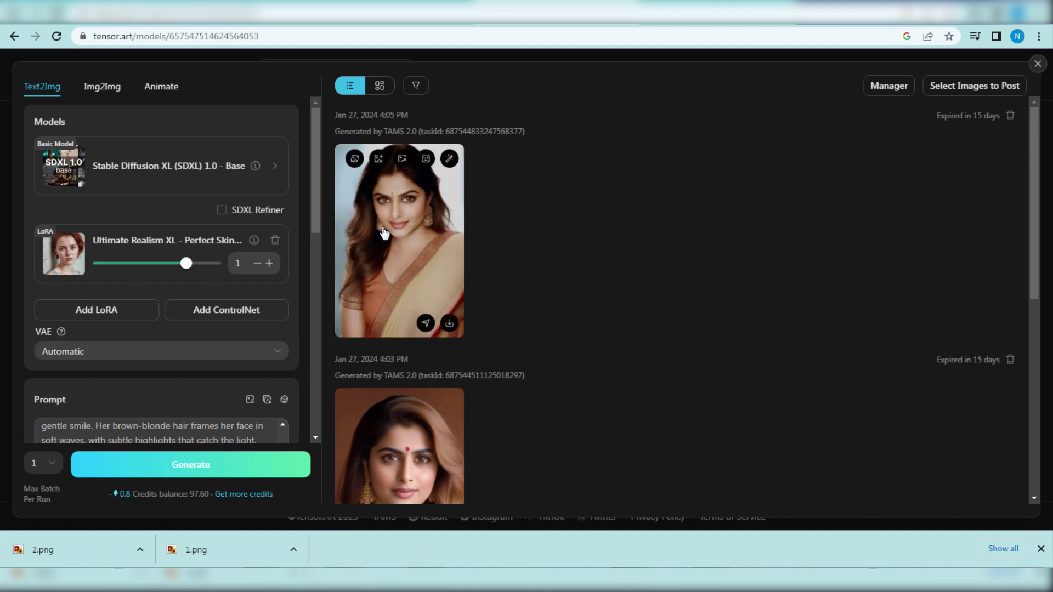
pyautogui.click(384, 233)
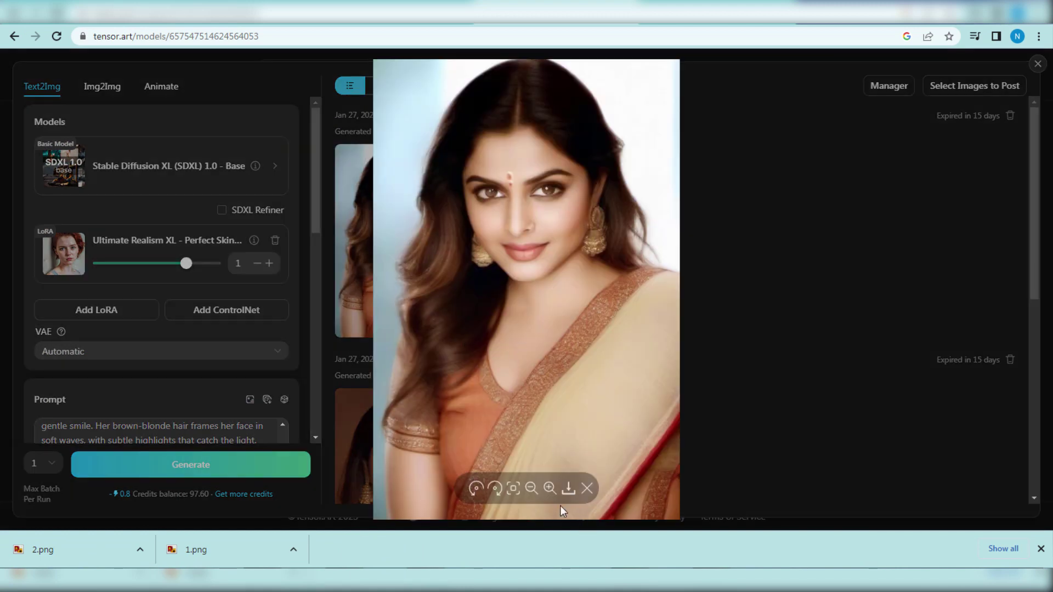
pyautogui.click(569, 490)
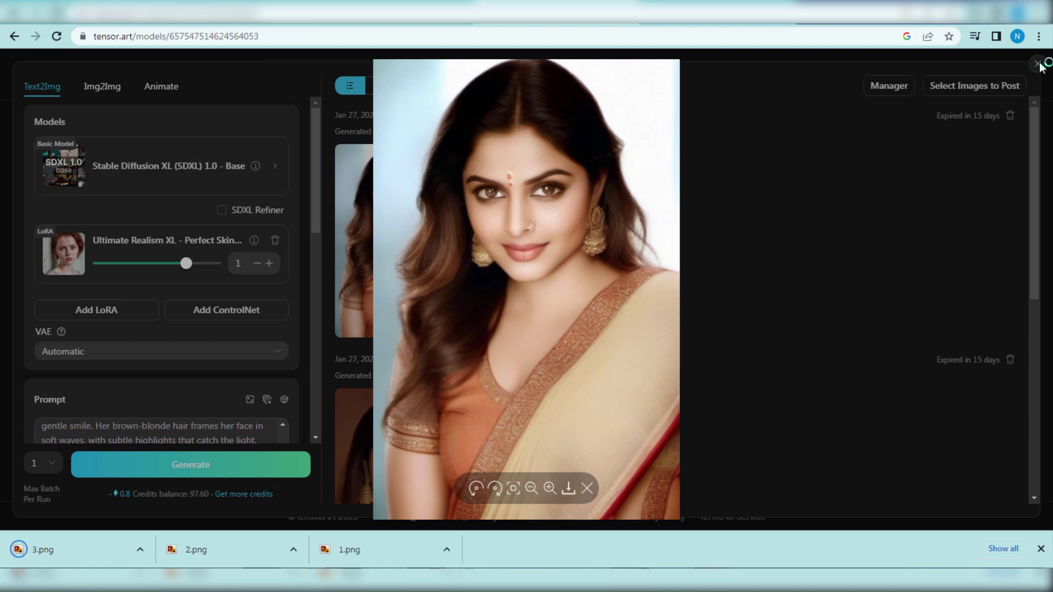
pyautogui.click(1038, 63)
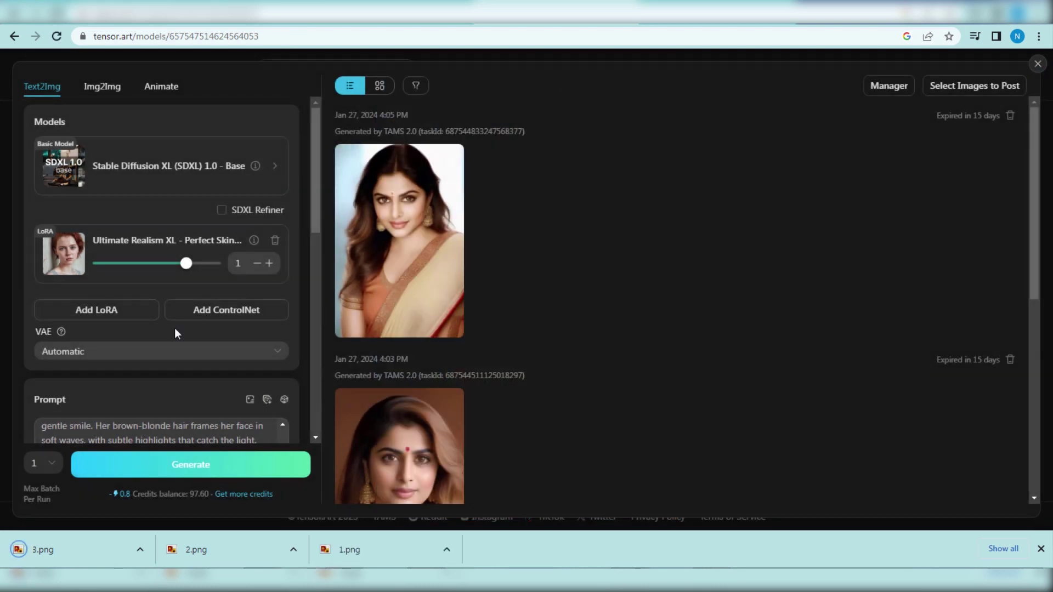
# Change the woman's nationality in the prompt to "american" and generate another image.
pyautogui.scroll(-3, 82, 356)
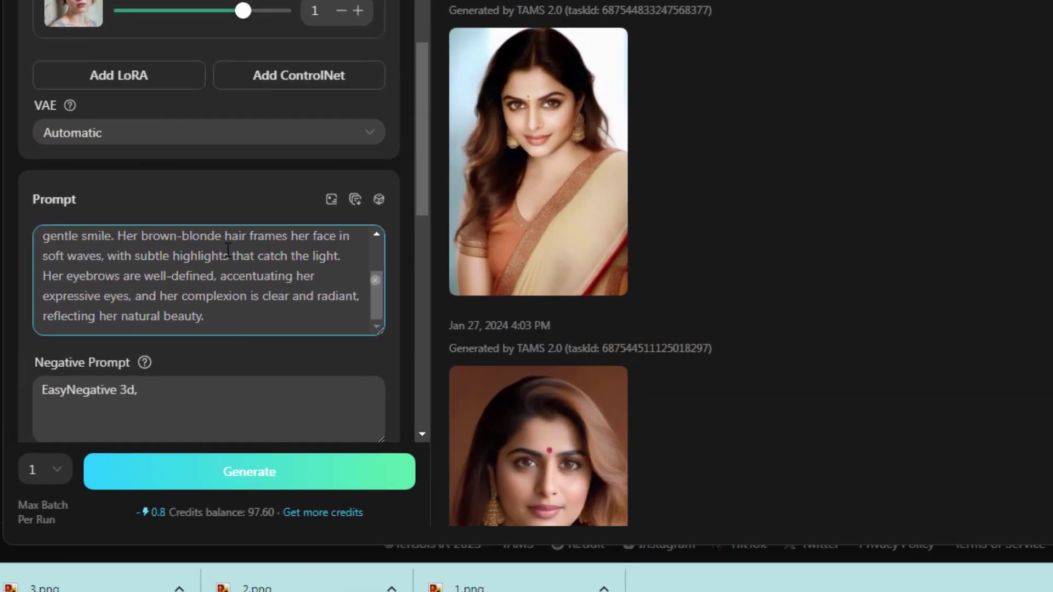
pyautogui.scroll(3, 219, 263)
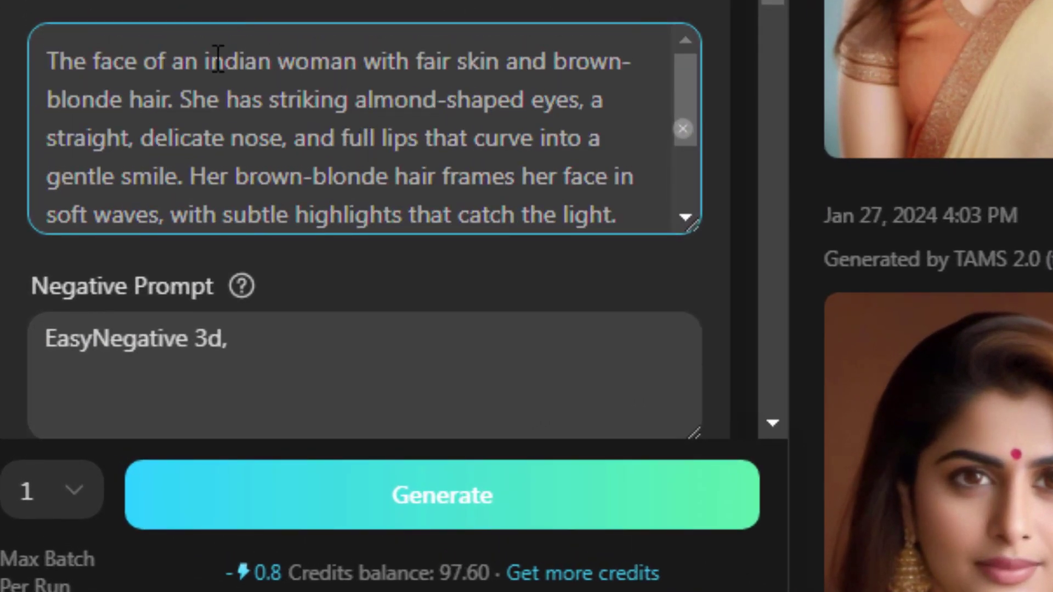
pyautogui.moveTo(201, 57); pyautogui.dragTo(275, 58)
pyautogui.press('Right')
pyautogui.press('BackSpace')
pyautogui.press('BackSpace')
pyautogui.press('BackSpace')
pyautogui.press('BackSpace')
pyautogui.press('BackSpace')
pyautogui.press('BackSpace')
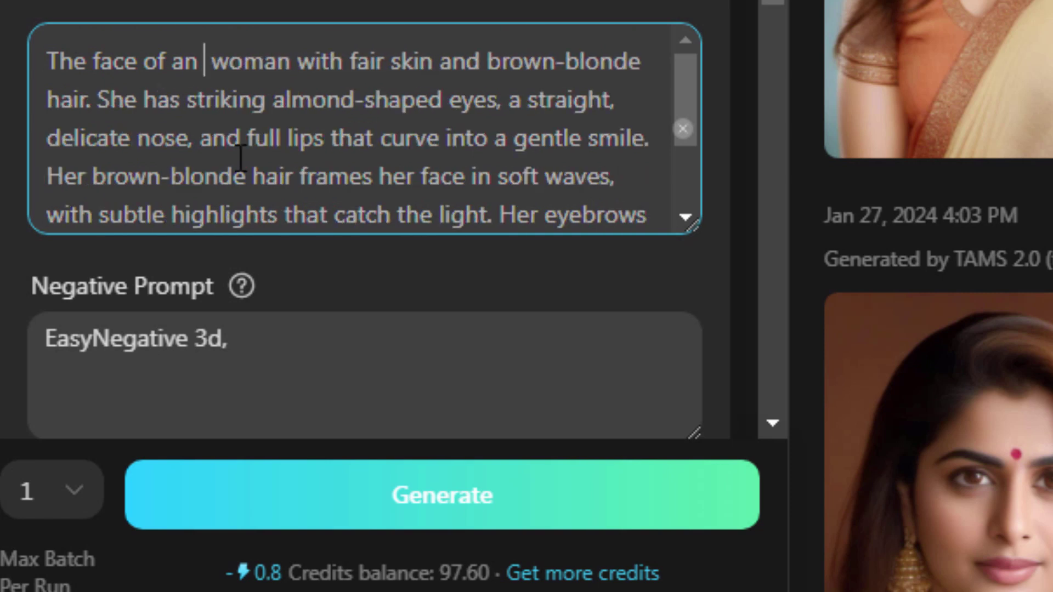
pyautogui.write('amer')
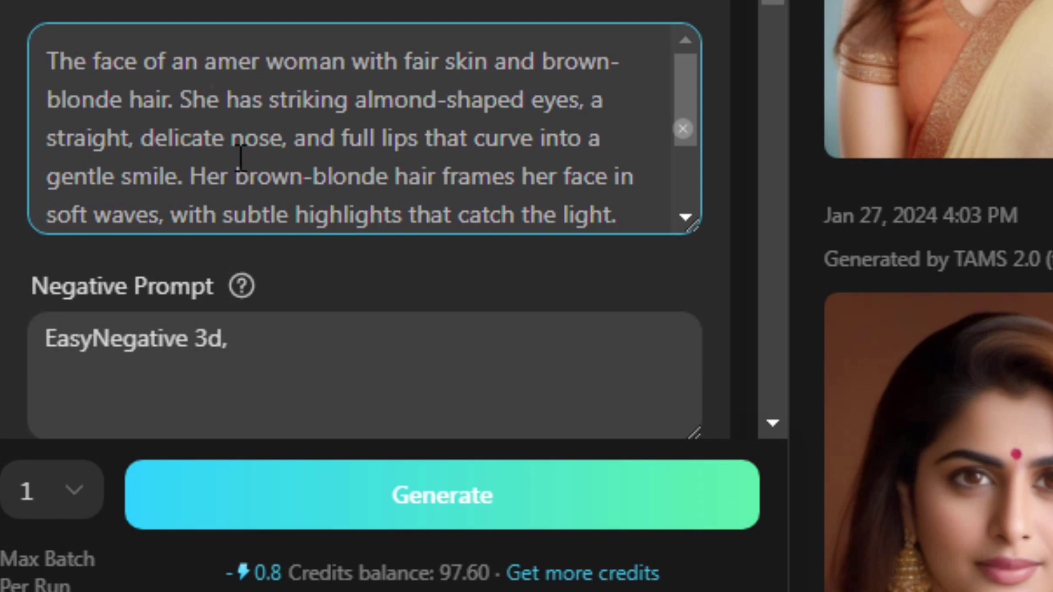
pyautogui.write('ican')
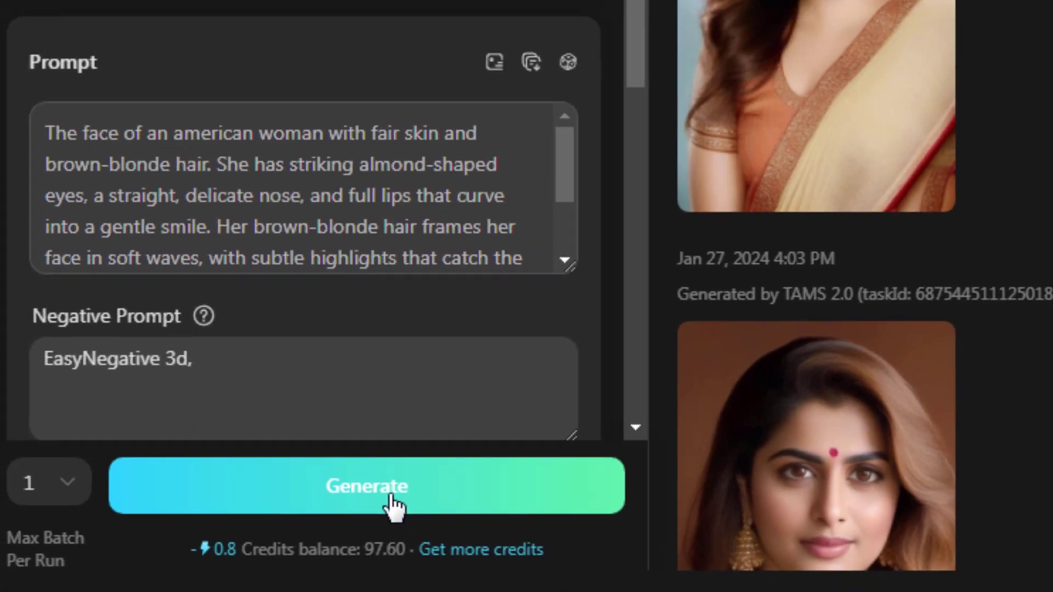
pyautogui.click(473, 513)
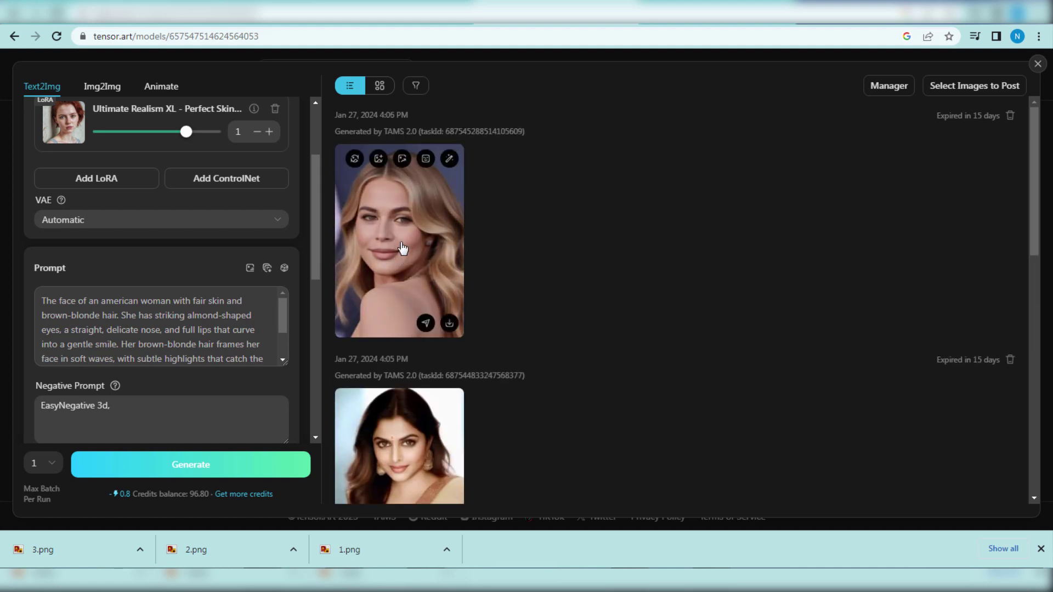
# Open the image of the American woman in full view, download it as 4.png, and close the view.
pyautogui.click(399, 262)
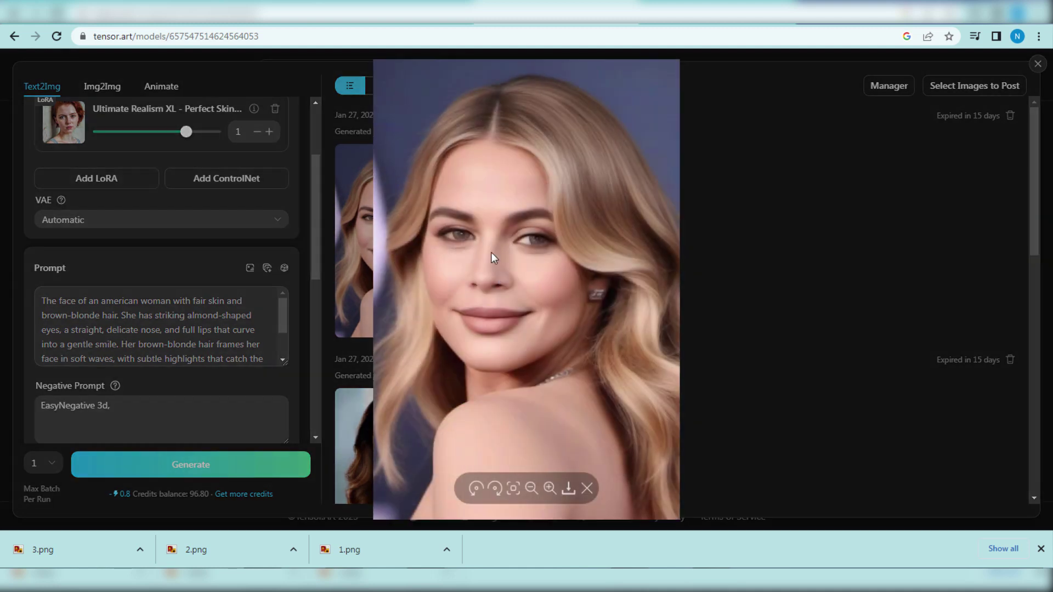
pyautogui.click(568, 490)
pyautogui.press('Escape')
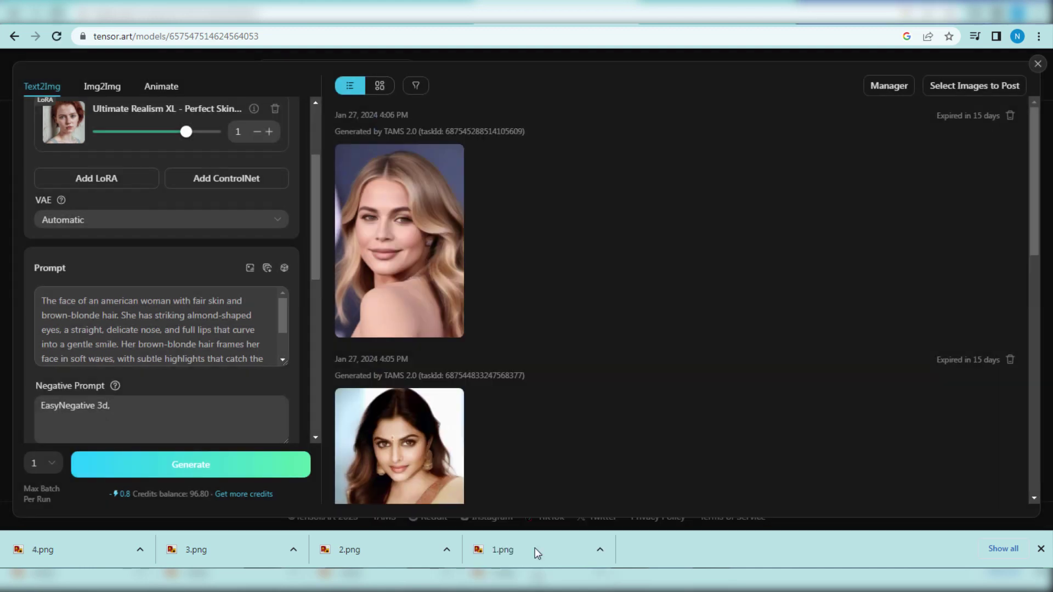
# Open the downloaded 1.png in the photo viewer, inspect its face up close, and browse through the other downloaded portraits.
pyautogui.click(535, 548)
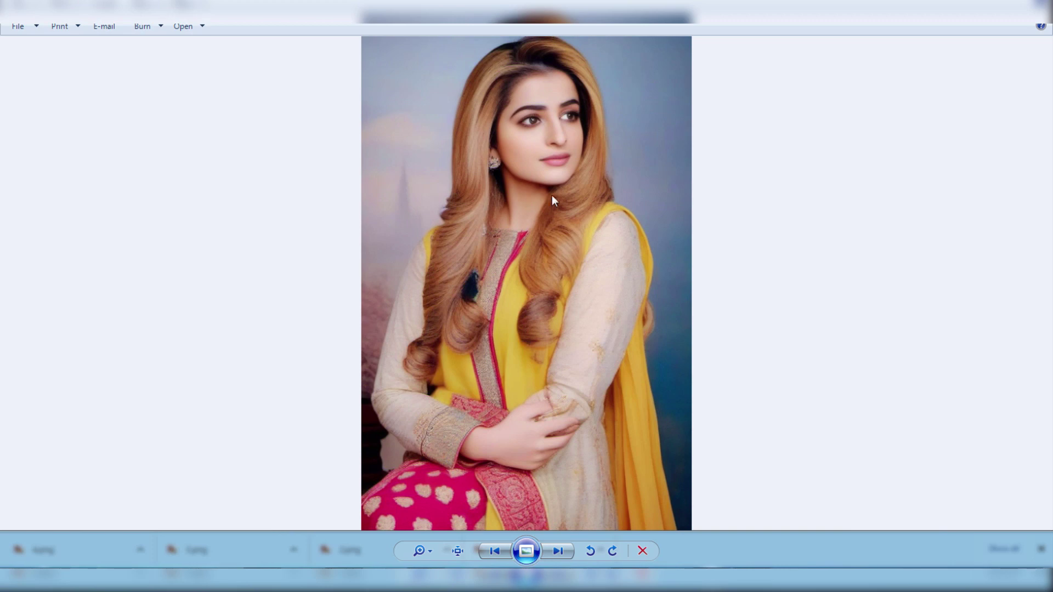
pyautogui.scroll(5, 552, 195)
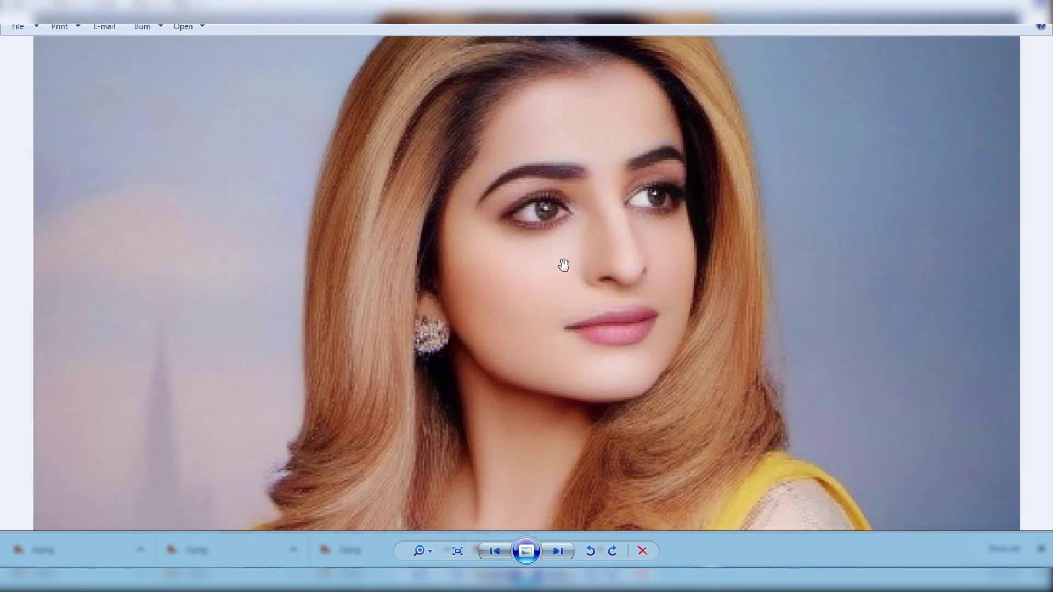
pyautogui.scroll(-5, 564, 266)
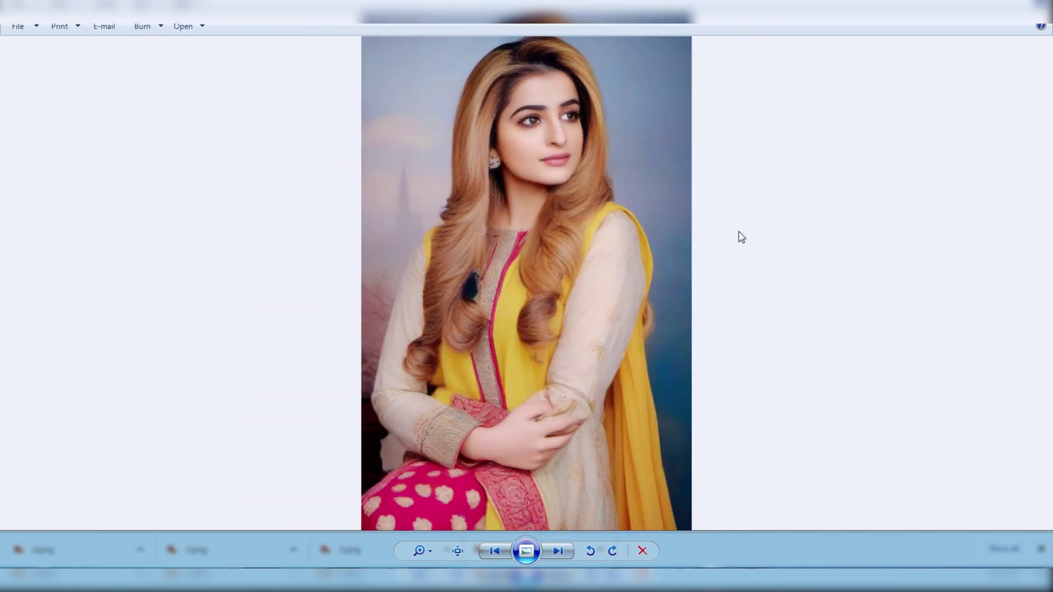
pyautogui.press('Right')
pyautogui.press('Right')
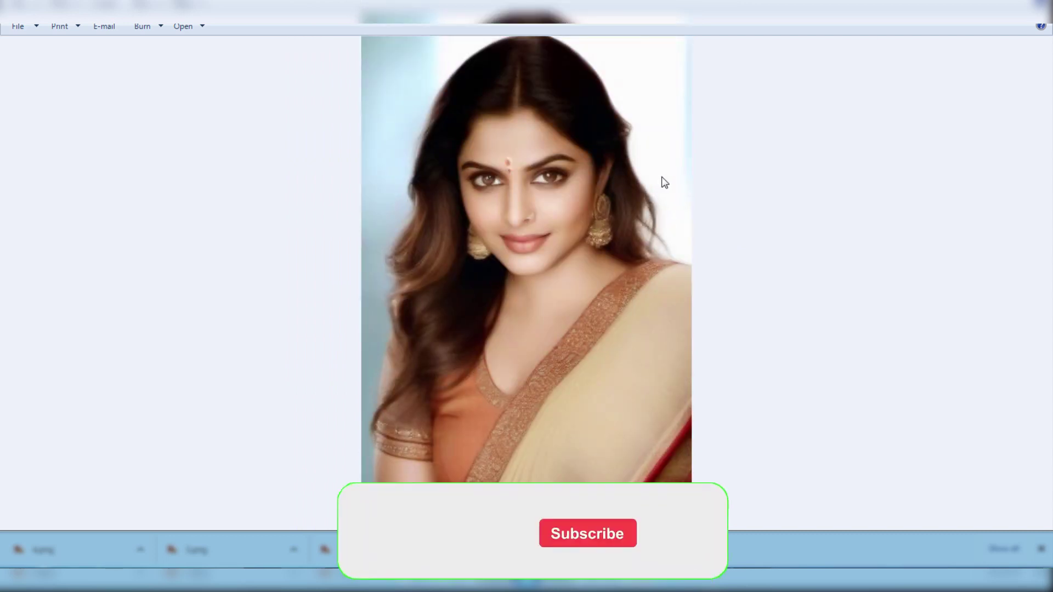
pyautogui.press('Right')
pyautogui.press('Left')
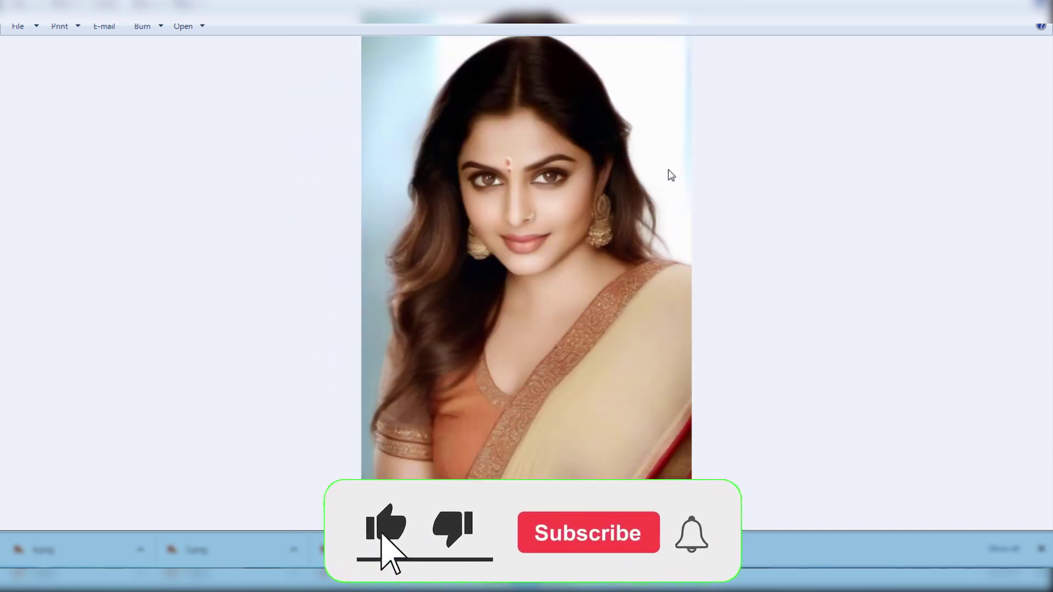
pyautogui.press('Right')
pyautogui.press('Right')
pyautogui.press('Right')
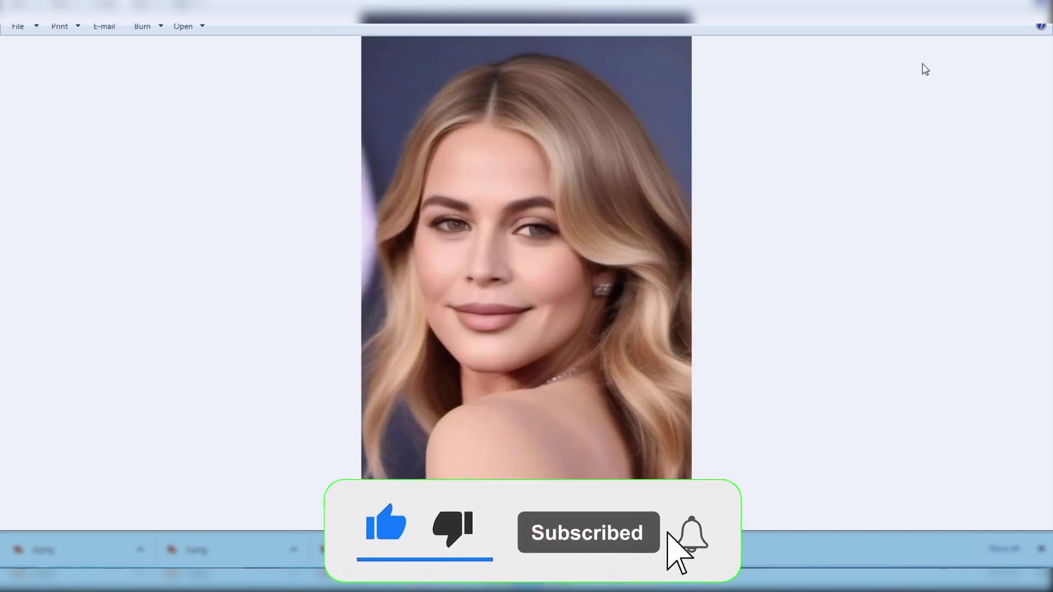